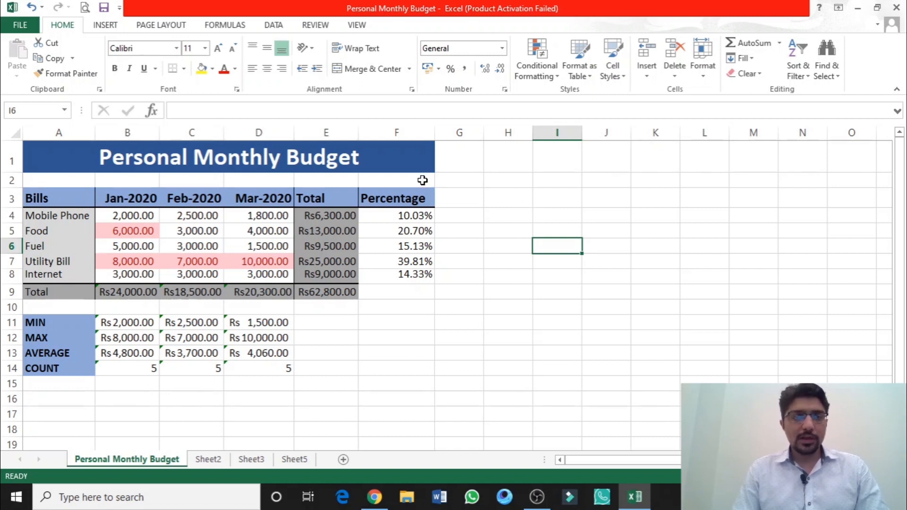
Step: Search Bing for online pictures of "bills" to insert into the worksheet
left_click(104, 26)
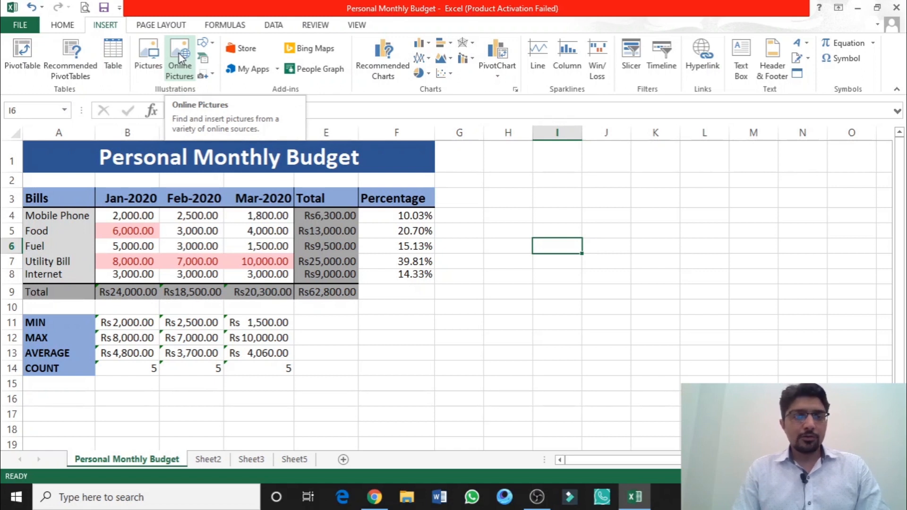
left_click(179, 56)
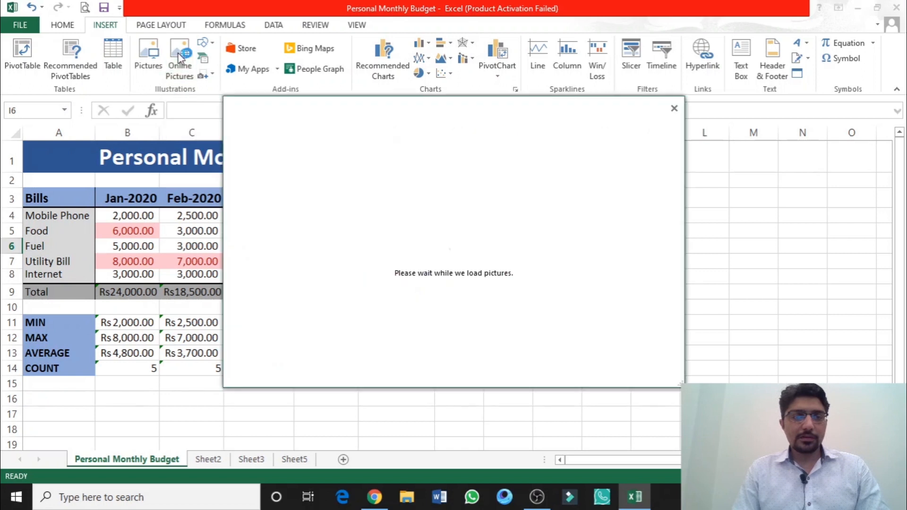
left_click_drag(402, 118, 449, 135)
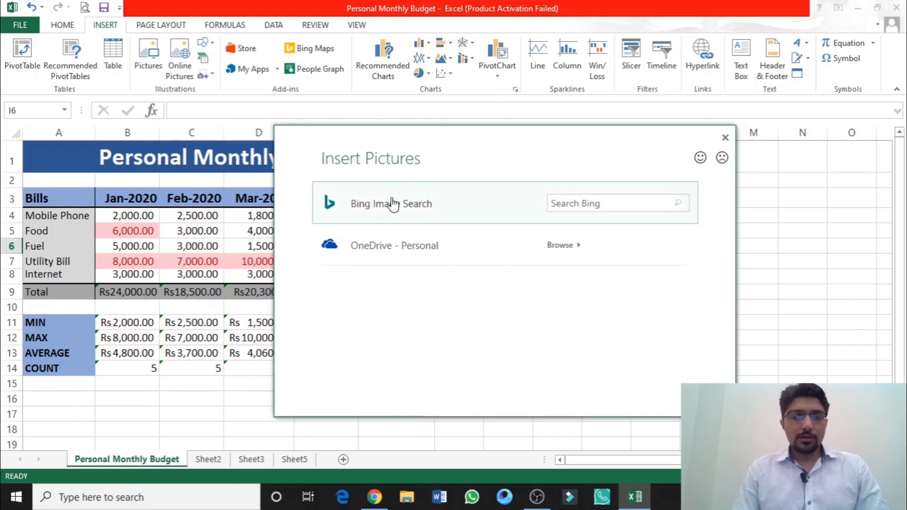
left_click(567, 207)
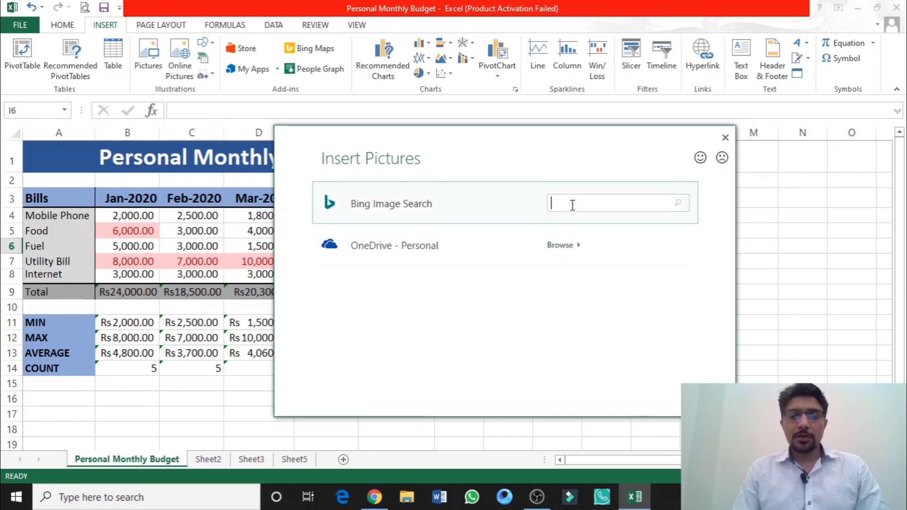
type("bills")
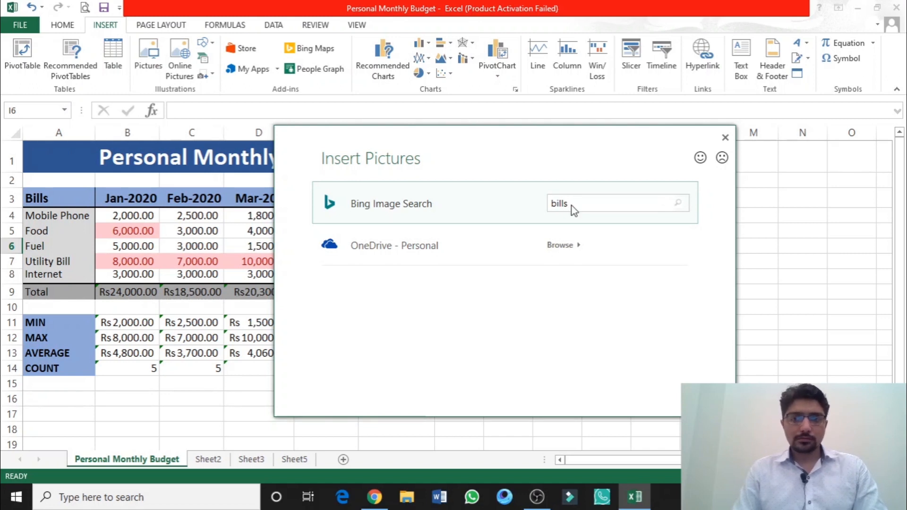
key("Return")
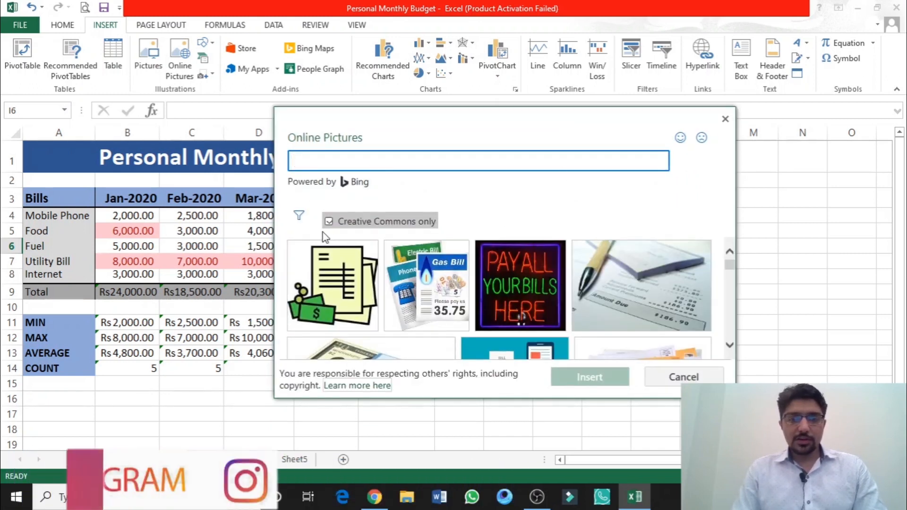
Step: Look through the Bing picture results for an image that suits the budget sheet's title
scroll(562, 281, "down", 1)
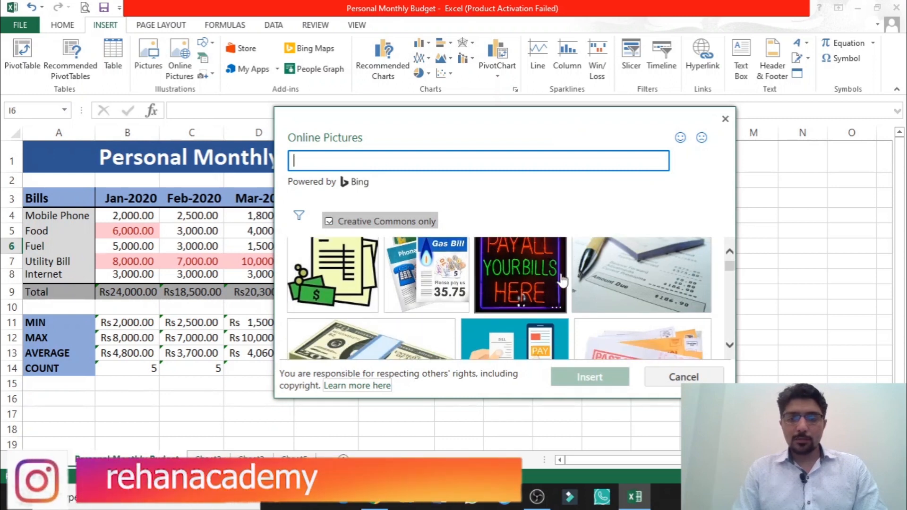
scroll(562, 282, "down", 4)
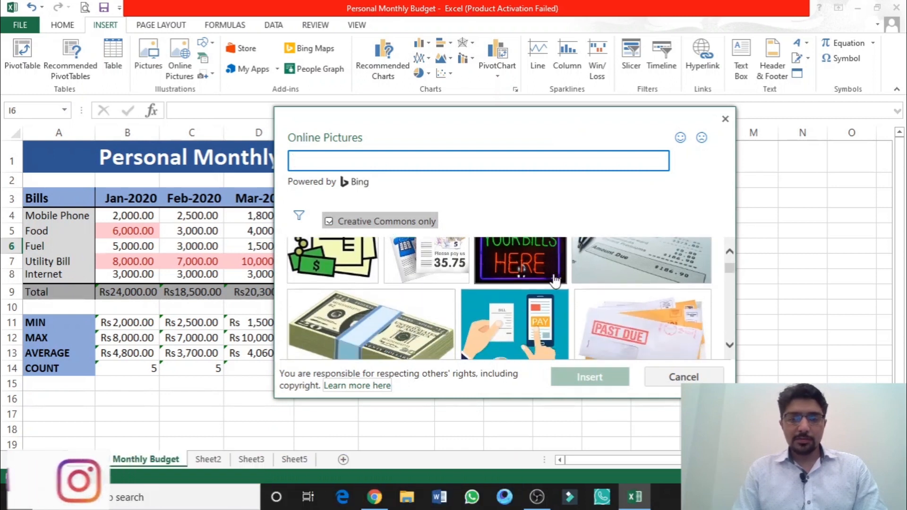
scroll(554, 280, "down", 3)
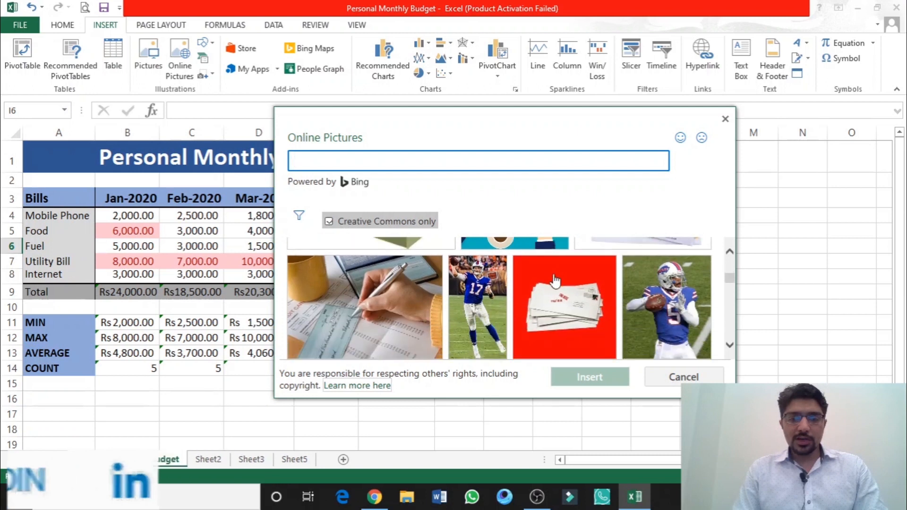
scroll(555, 281, "up", 9)
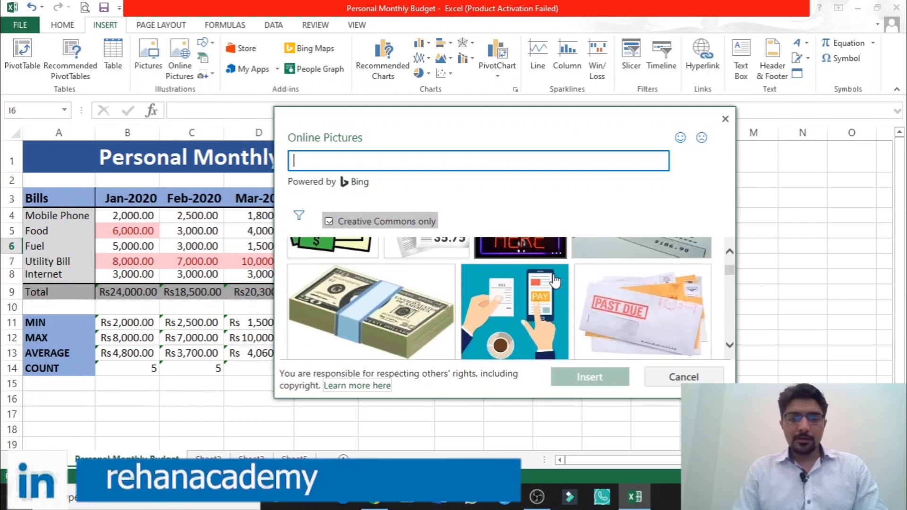
scroll(555, 281, "down", 10)
scroll(555, 281, "down", 8)
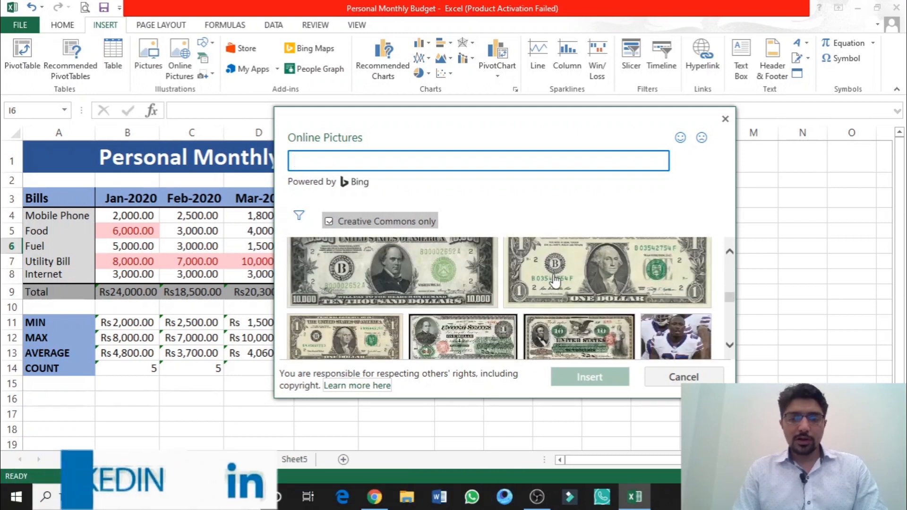
scroll(554, 280, "down", 5)
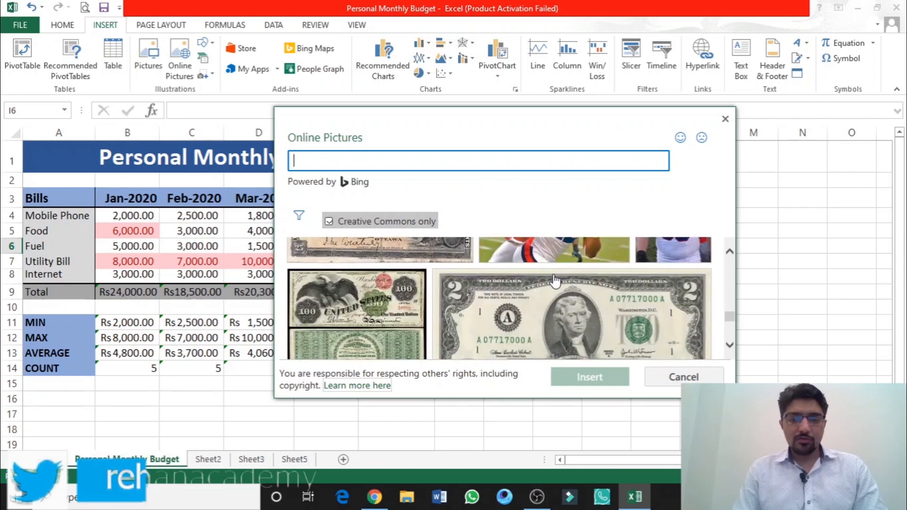
scroll(555, 281, "down", 6)
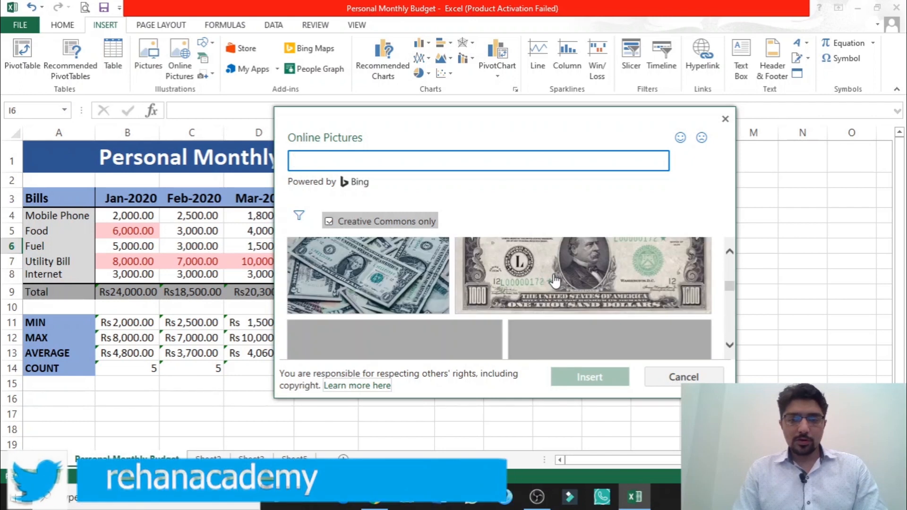
scroll(555, 281, "down", 6)
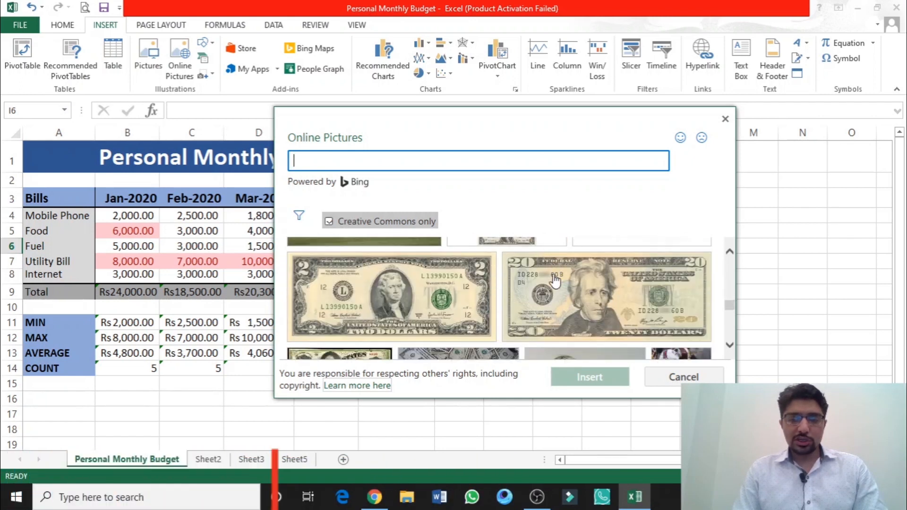
scroll(555, 281, "up", 10)
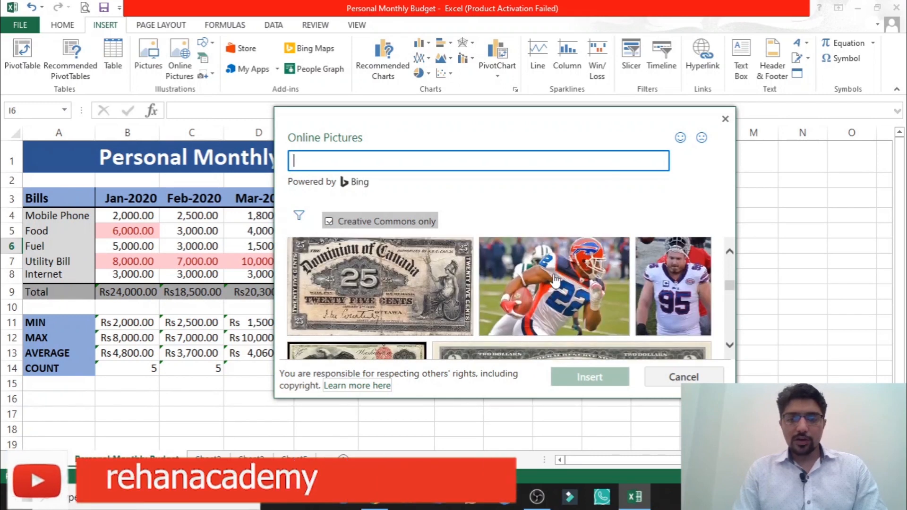
scroll(555, 281, "up", 5)
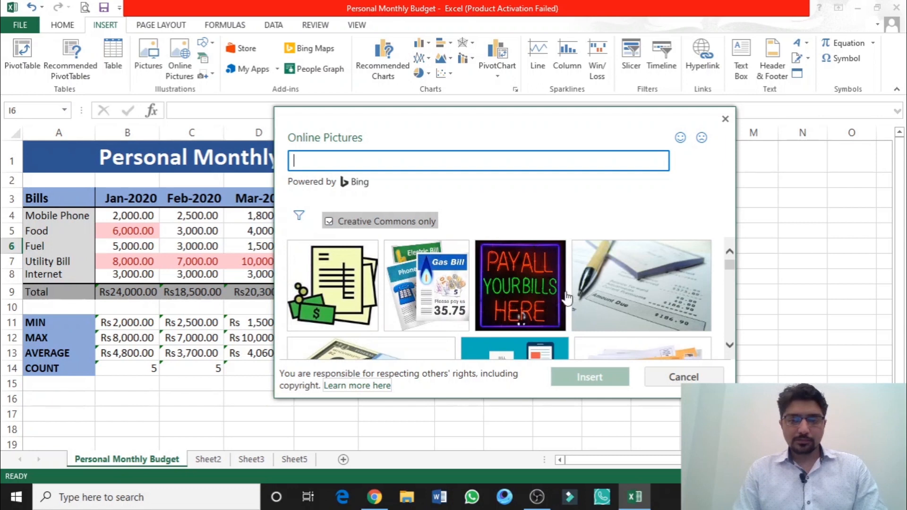
Step: Insert the picture of electric, phone and gas bills and shrink it to about 1.63 × 1.51 cm at column H
left_click(439, 286)
left_click(596, 378)
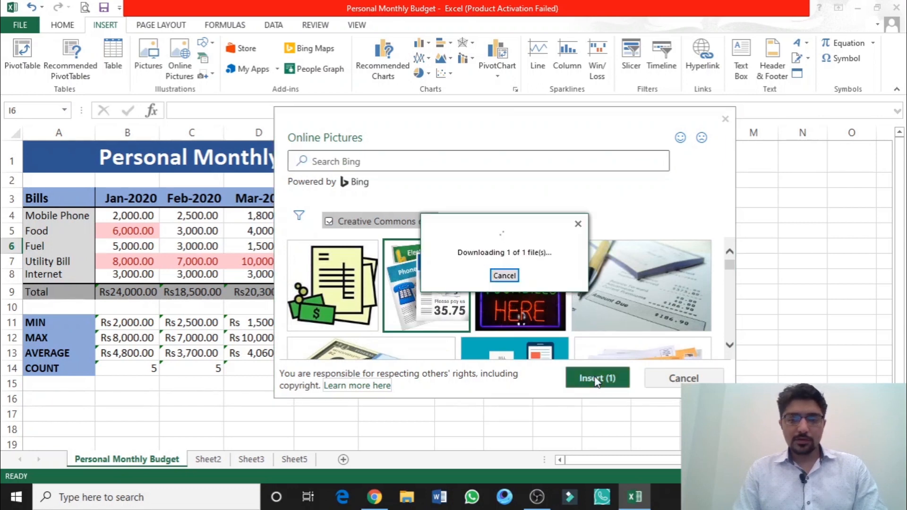
left_click_drag(647, 359, 601, 287)
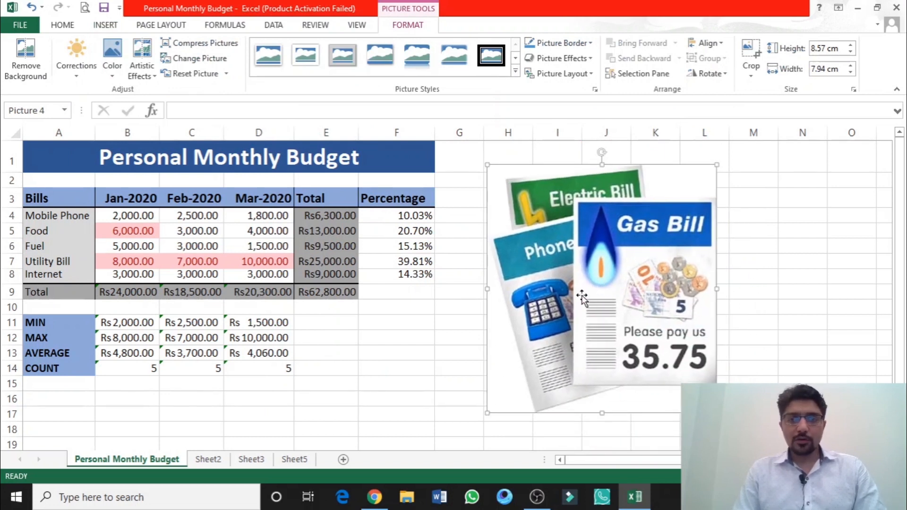
left_click_drag(717, 413, 531, 213)
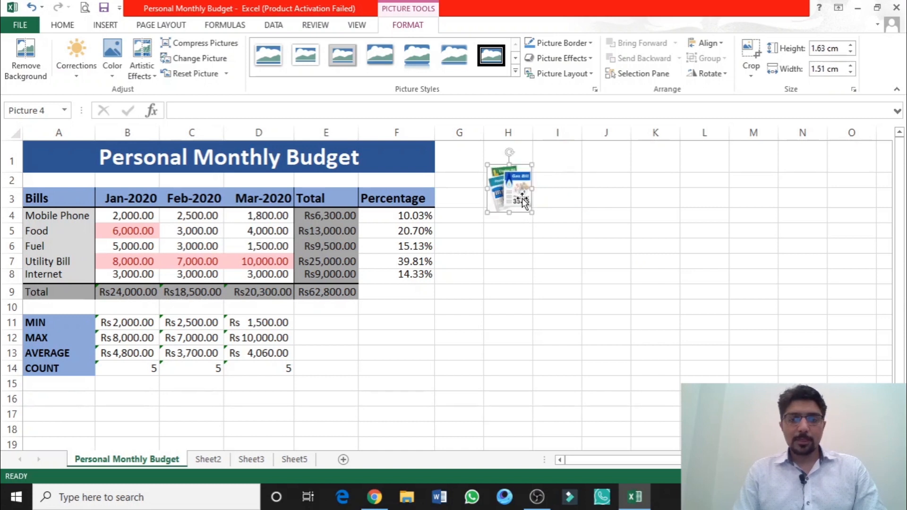
Step: Make row 1 taller and fit the bills picture into the title banner above Percentage, at about 1.44 × 1.33 cm
left_click_drag(9, 173, 9, 188)
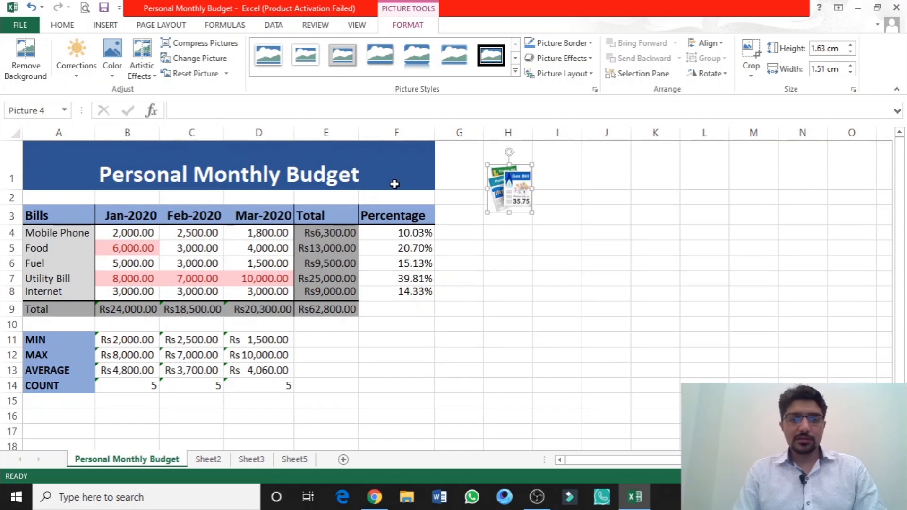
left_click_drag(508, 201, 402, 182)
left_click_drag(422, 143, 410, 166)
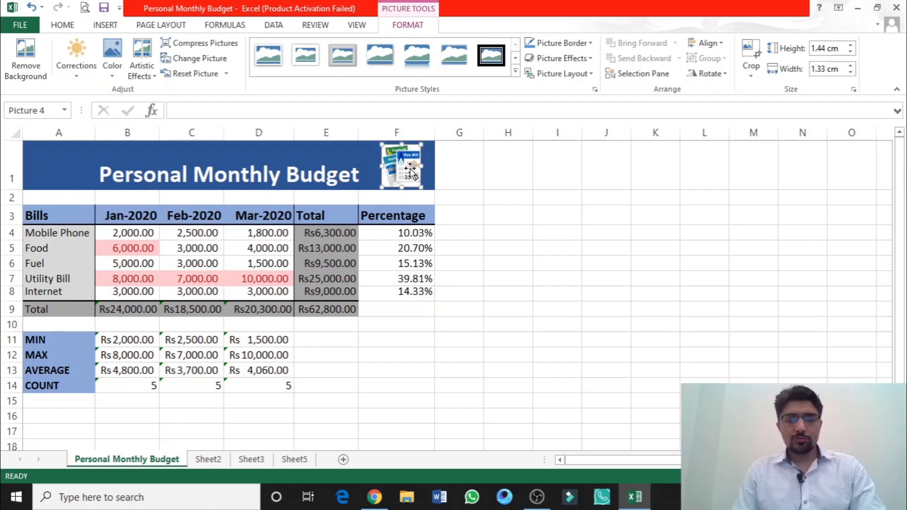
Step: Place a copy of the bills picture in the title banner above the Bills column
left_click_drag(414, 177, 61, 167)
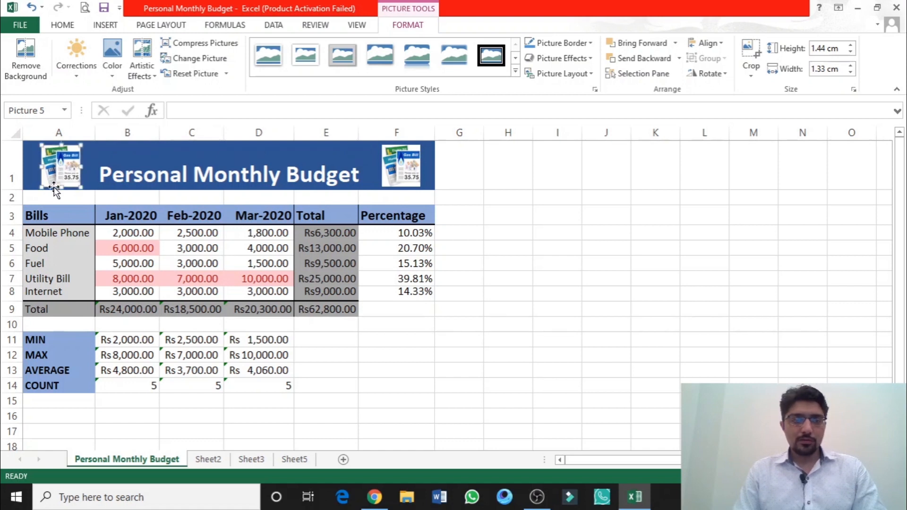
left_click(488, 200)
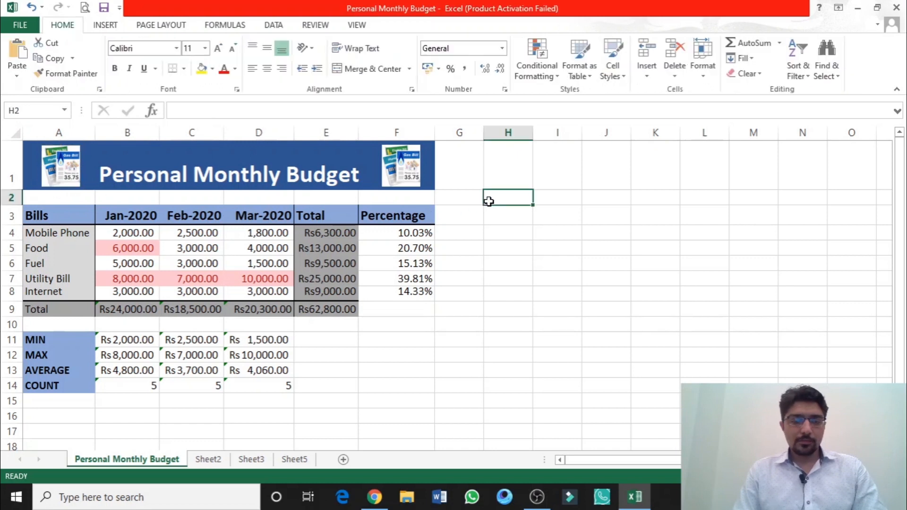
Step: Fine-tune the height of row 1 and middle-align the "Personal Monthly Budget" title vertically
left_click_drag(12, 190, 12, 190)
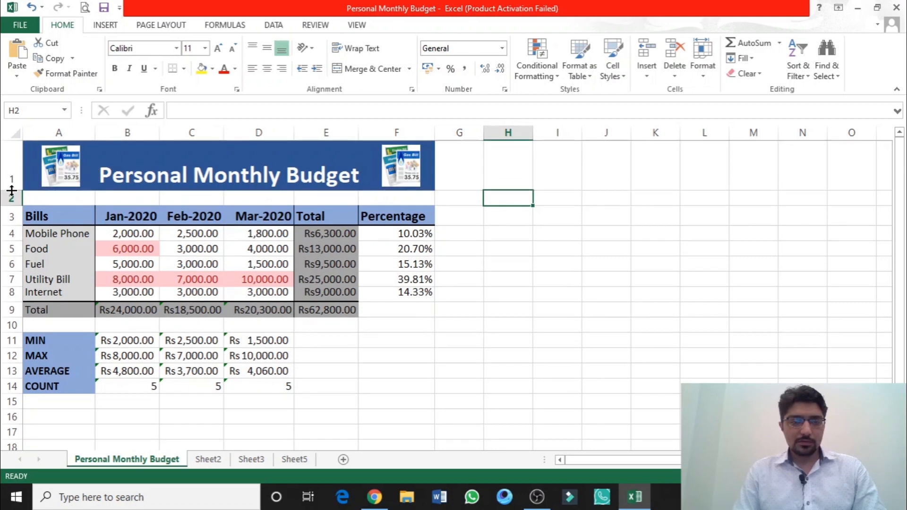
left_click(202, 174)
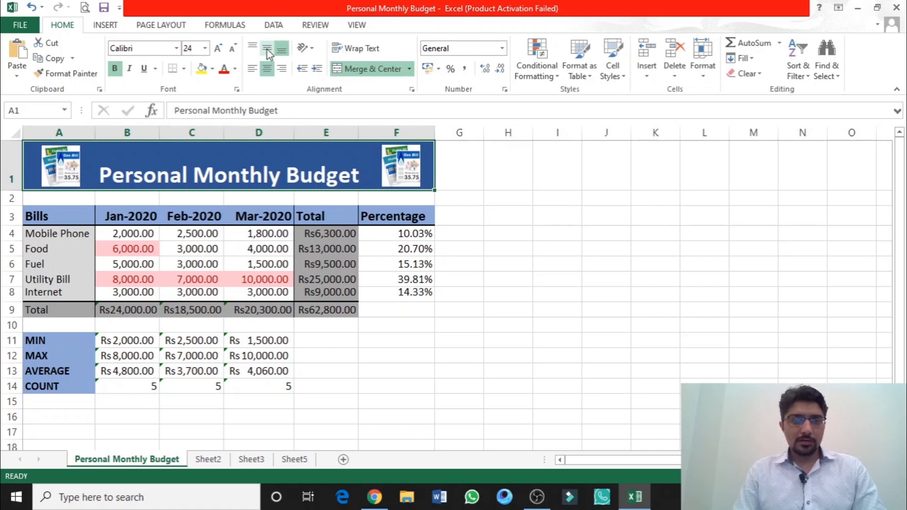
left_click(268, 52)
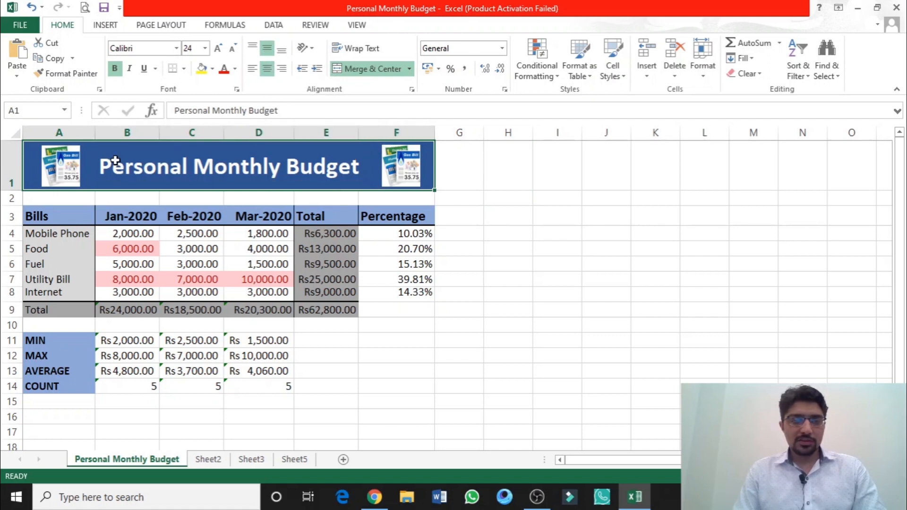
left_click(552, 212)
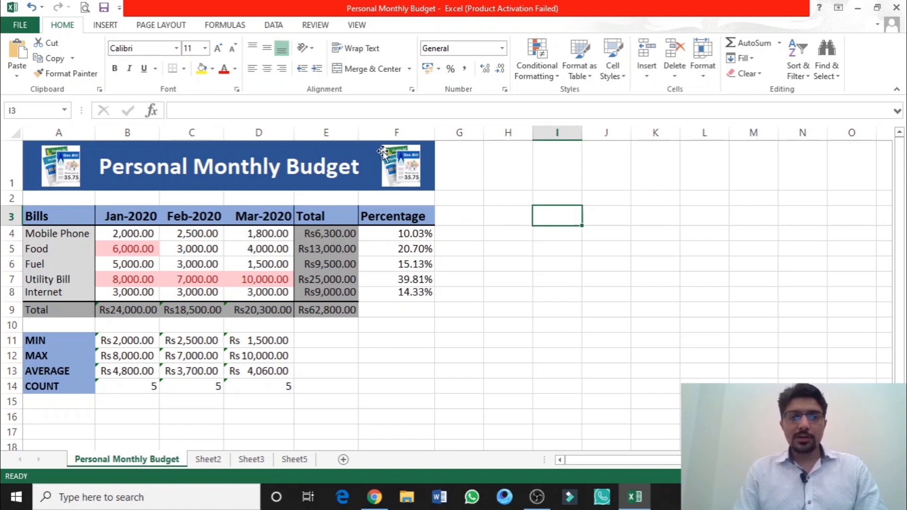
Step: Draw a rounded rectangle about 4.19 cm high and 2.35 cm wide over the Total column, covering E3 to E9
left_click(108, 25)
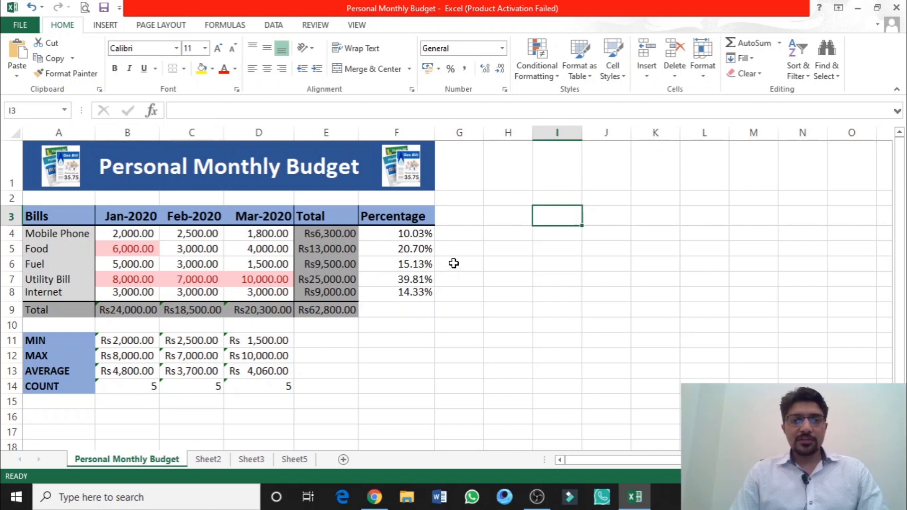
left_click(111, 29)
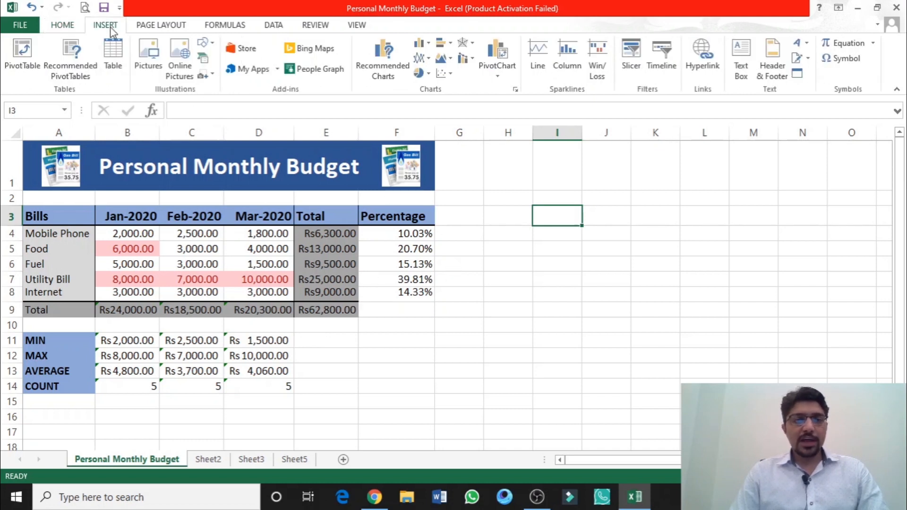
left_click(212, 45)
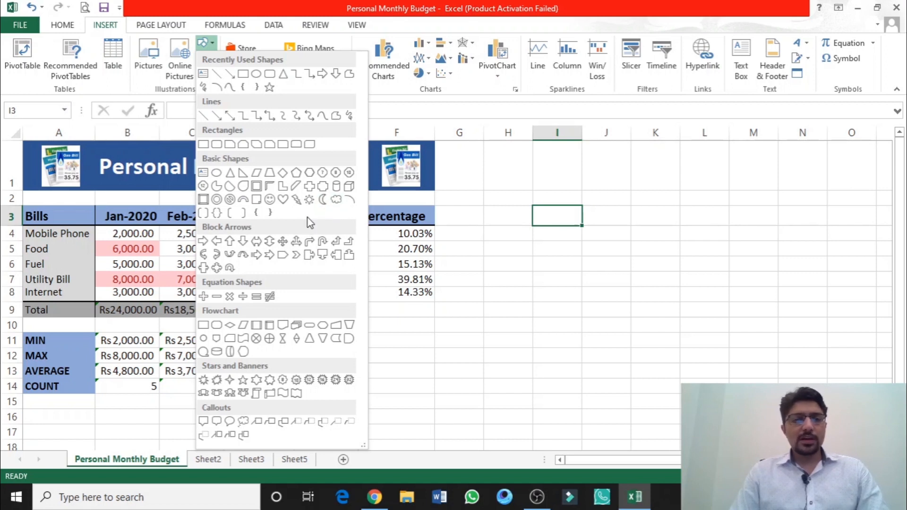
left_click(269, 76)
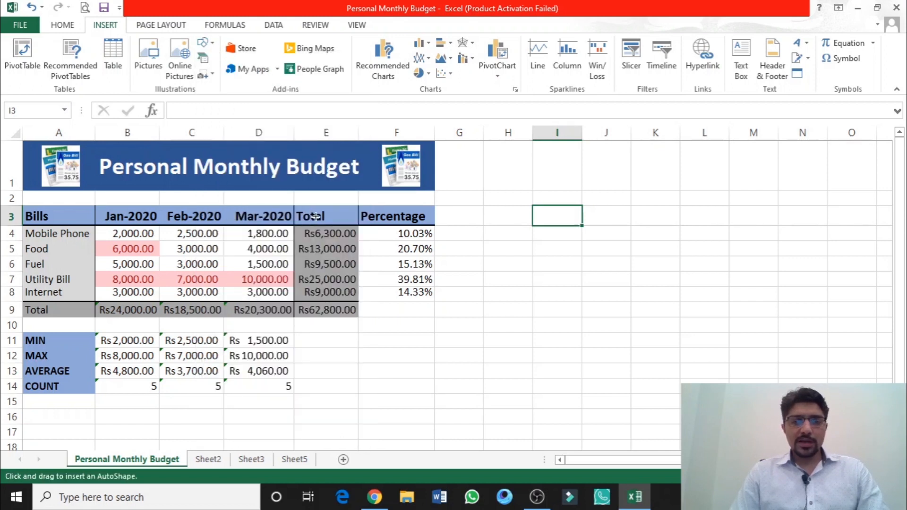
left_click_drag(293, 200, 360, 321)
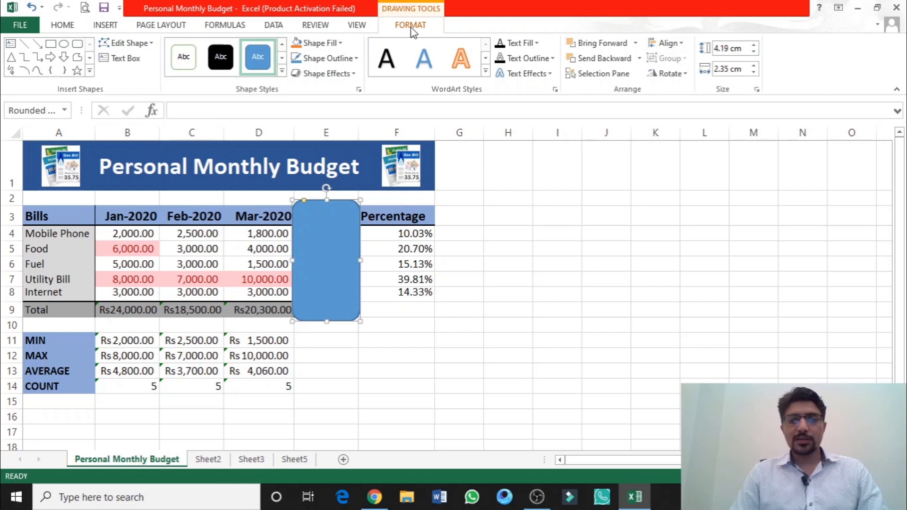
Step: Remove the fill of the rounded rectangle over the Total column and give it a red 3 pt outline
left_click(342, 44)
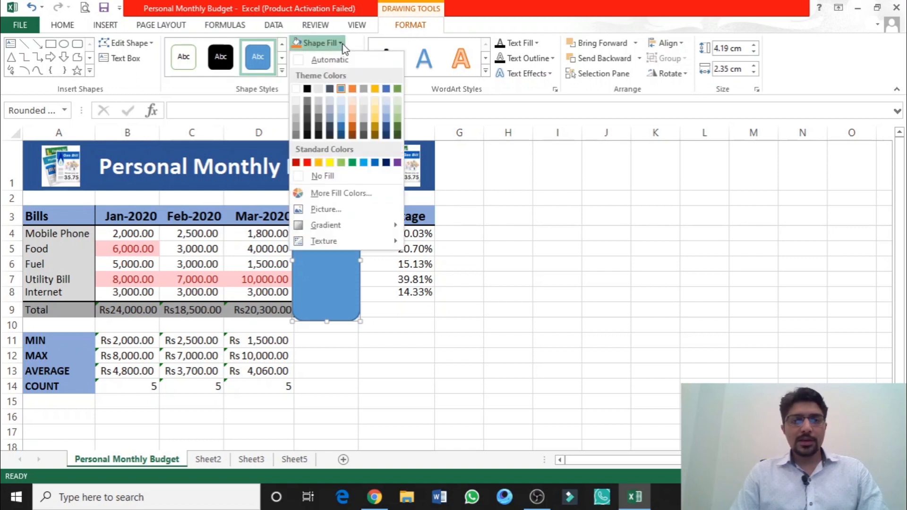
left_click(343, 176)
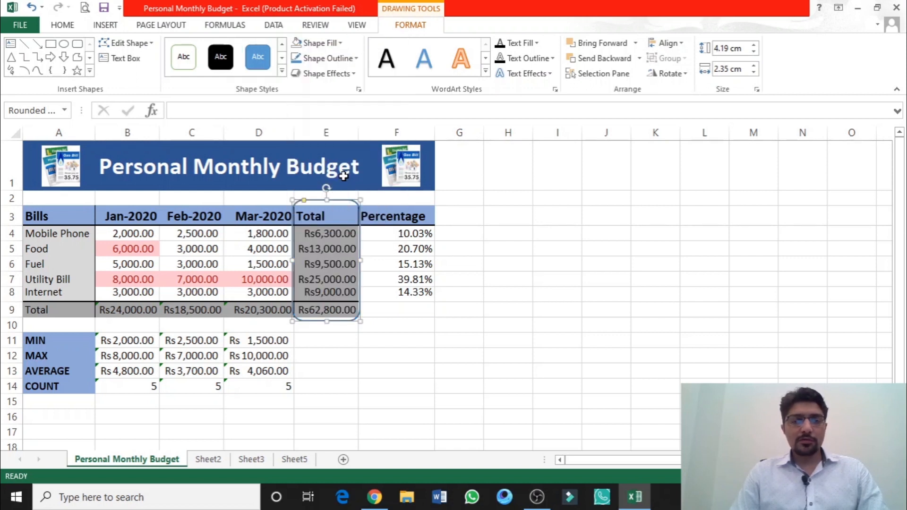
left_click(356, 60)
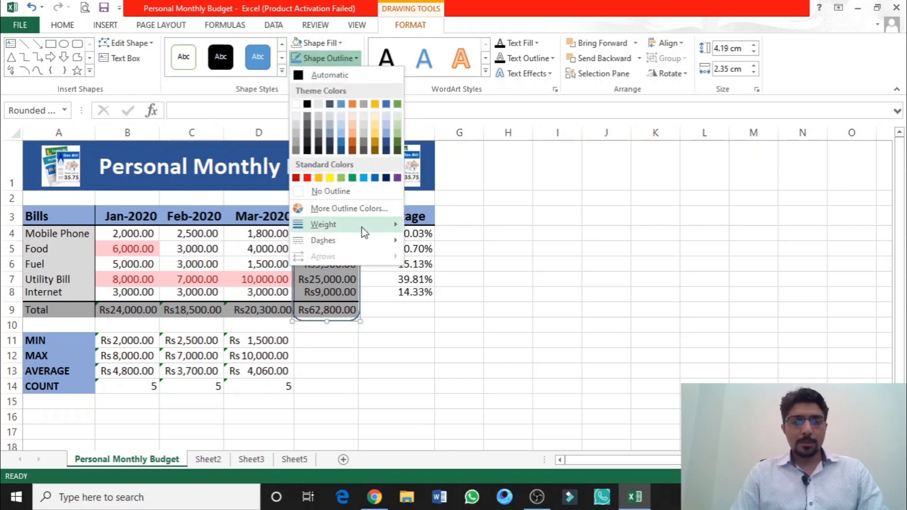
mouse_move(364, 227)
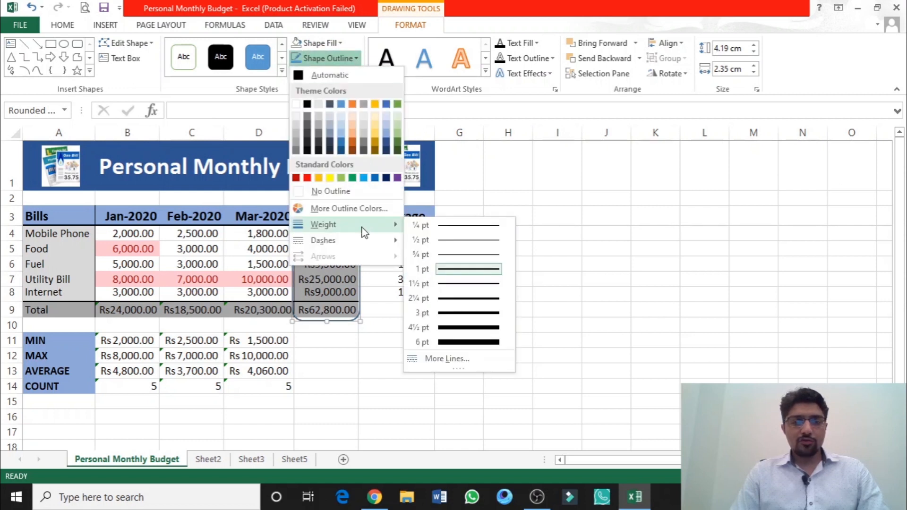
left_click(472, 313)
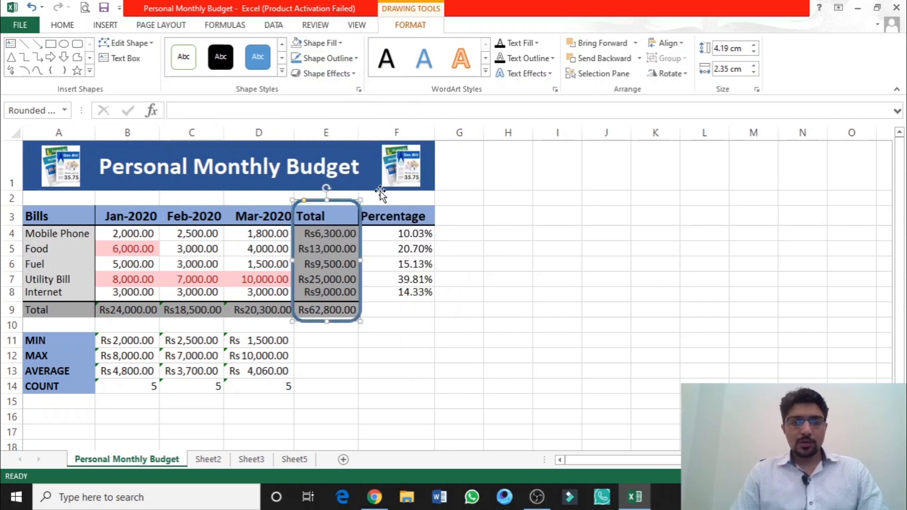
left_click(357, 58)
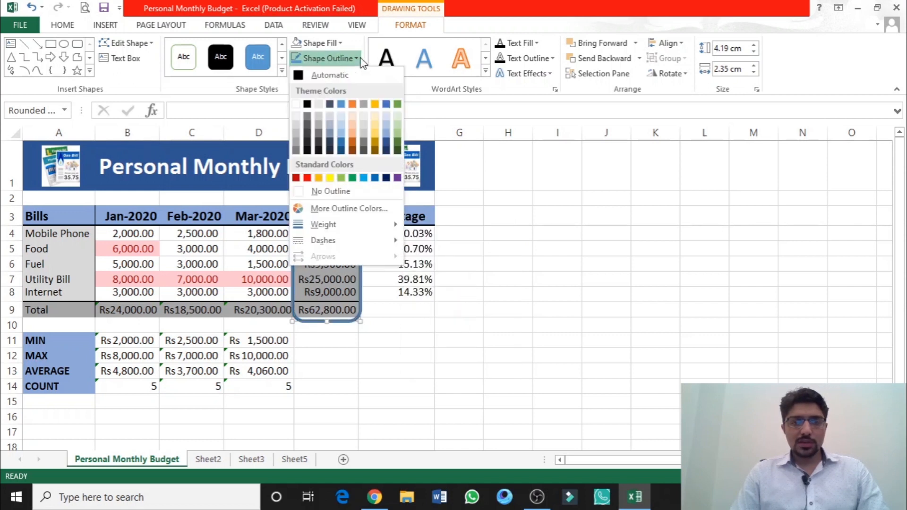
left_click(308, 176)
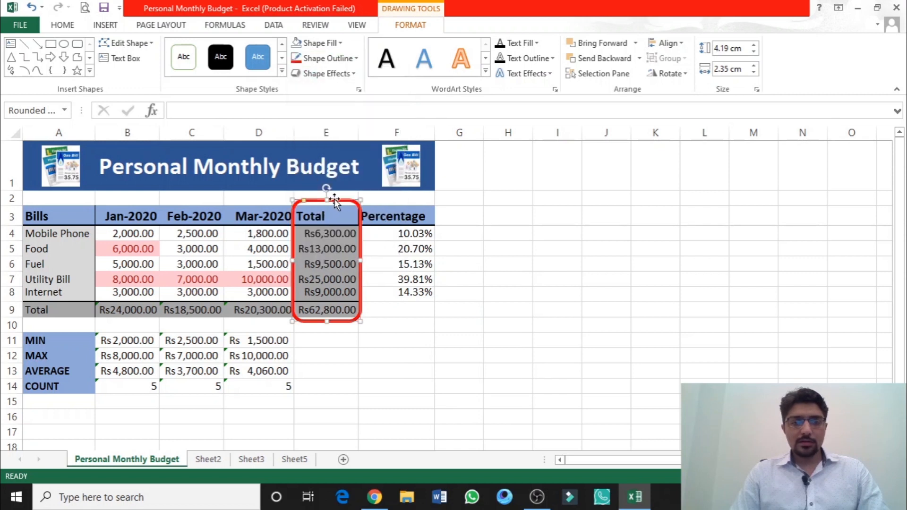
Step: Tighten the rounded rectangle around E3 to E9 by reducing its height to about 3.93 cm
left_click_drag(360, 199, 360, 203)
left_click_drag(327, 321, 326, 317)
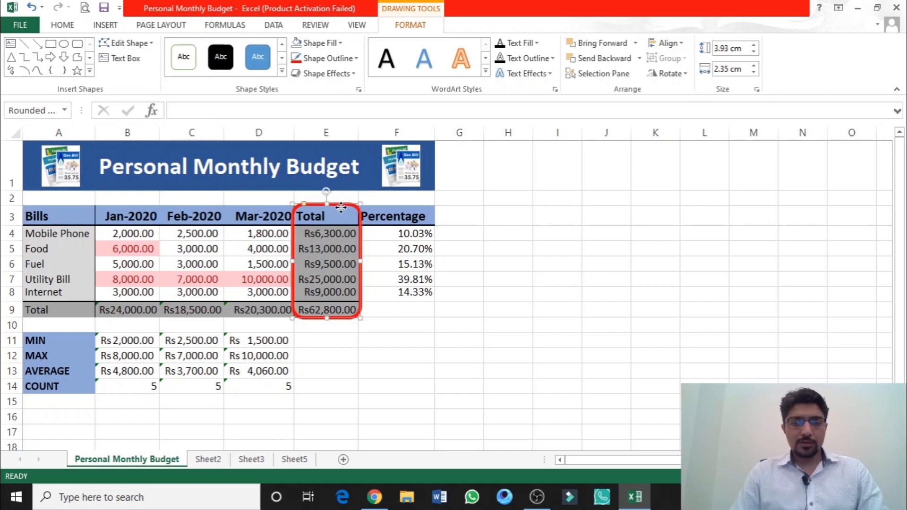
left_click(494, 247)
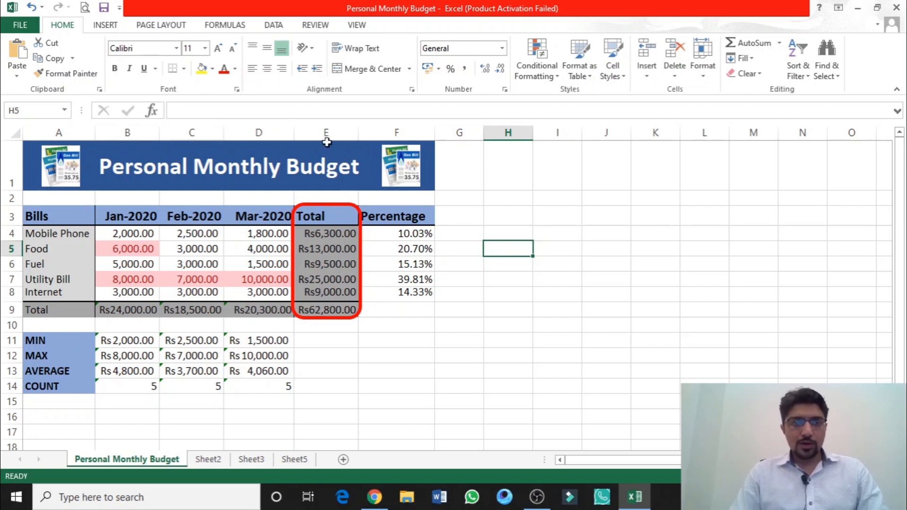
Step: Draw a left block arrow about 0.77 cm high and 2.14 cm wide beside the Food percentage in row 5
left_click(105, 25)
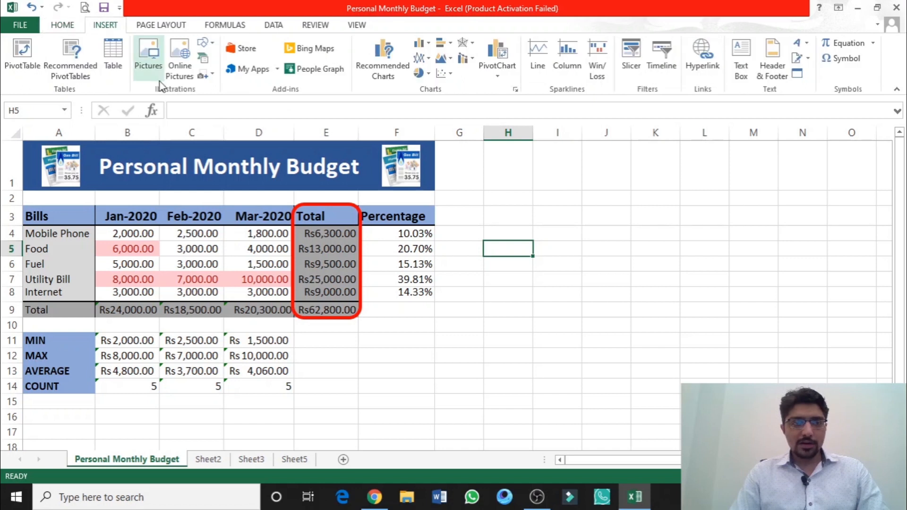
left_click(206, 44)
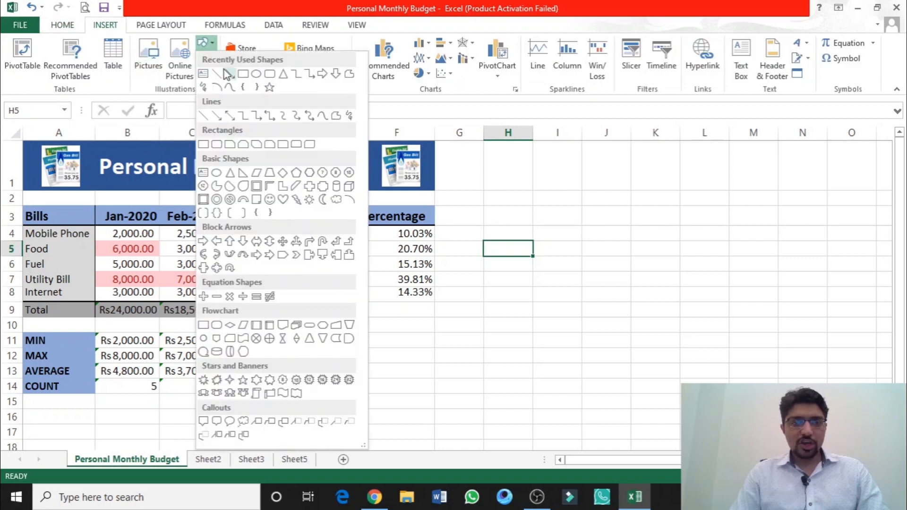
left_click(217, 242)
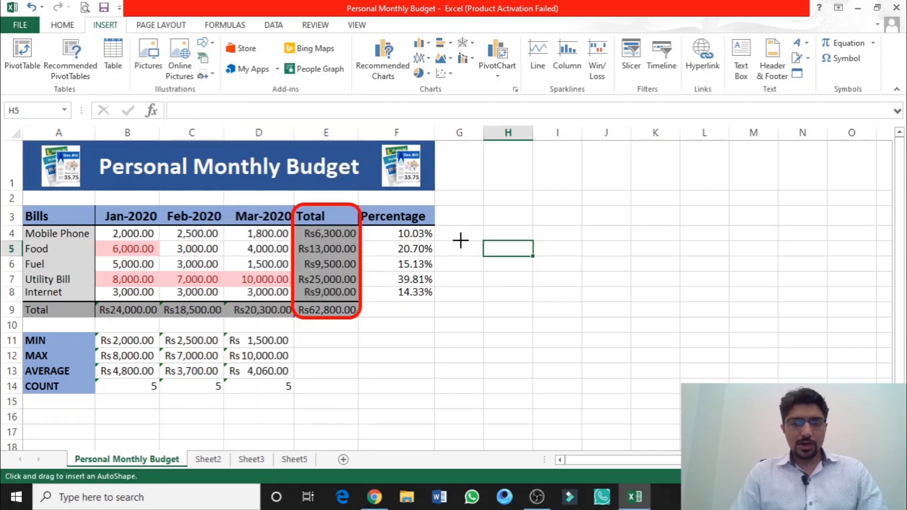
left_click_drag(461, 240, 543, 275)
left_click_drag(496, 257, 477, 247)
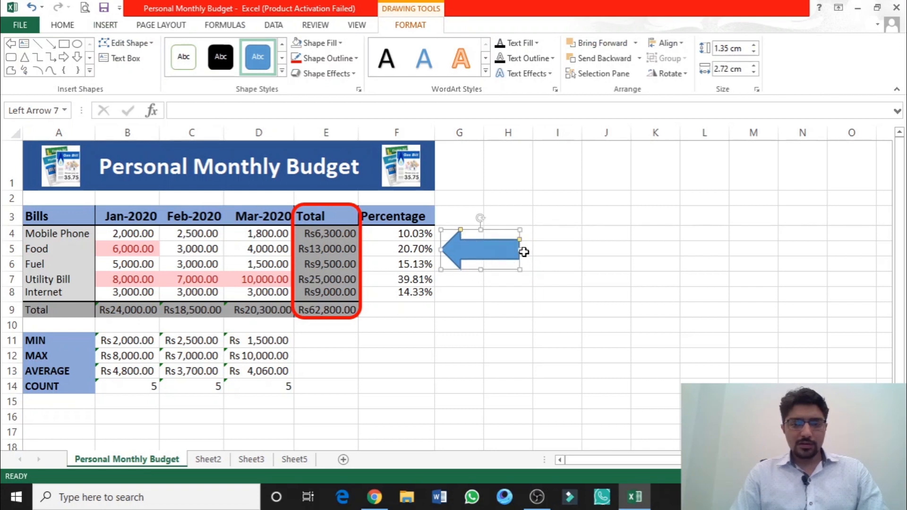
left_click_drag(520, 240, 502, 246)
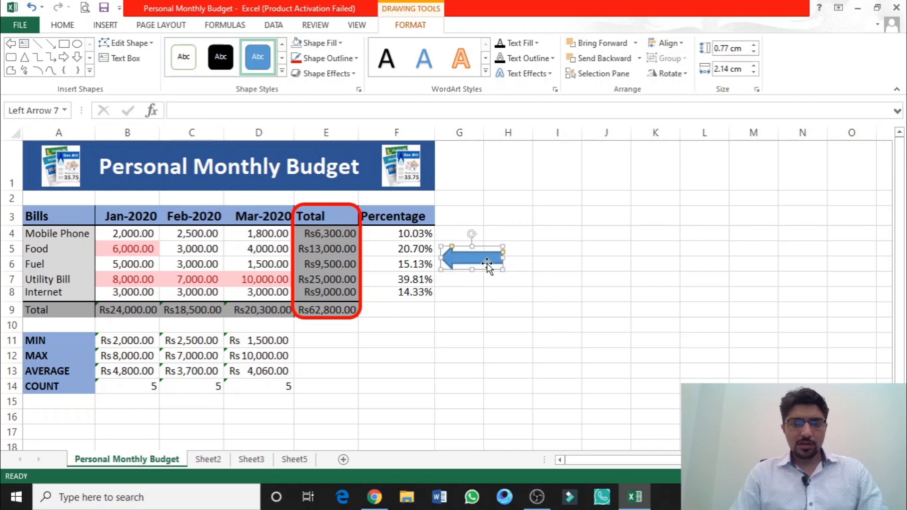
left_click_drag(484, 253, 484, 253)
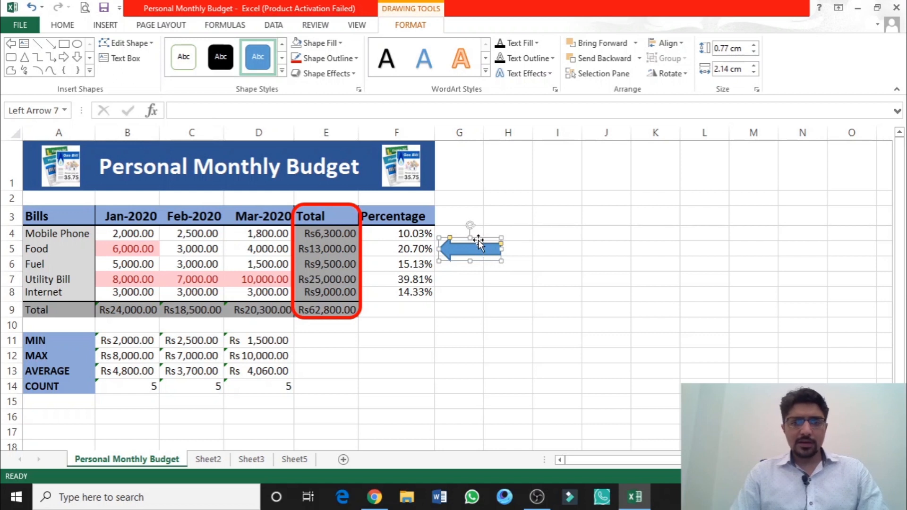
Step: Give the left arrow a red outline and a matching red fill
left_click(355, 59)
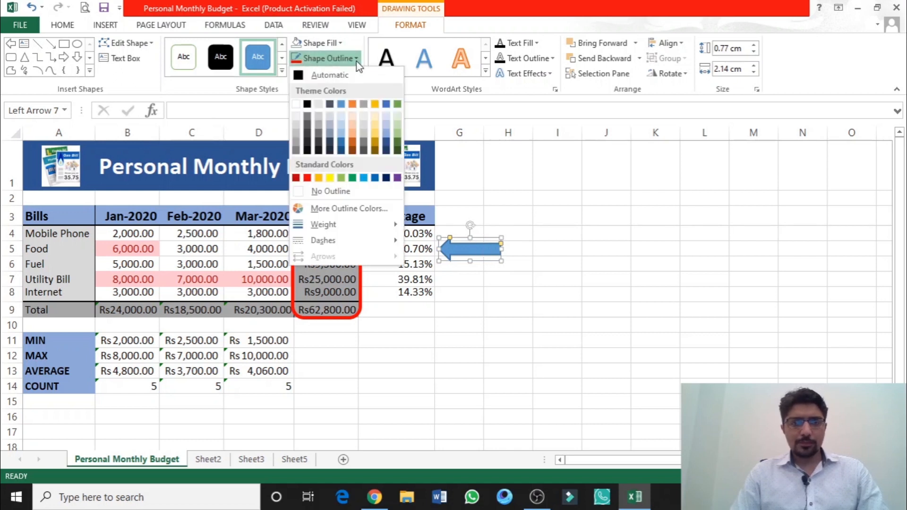
left_click(307, 178)
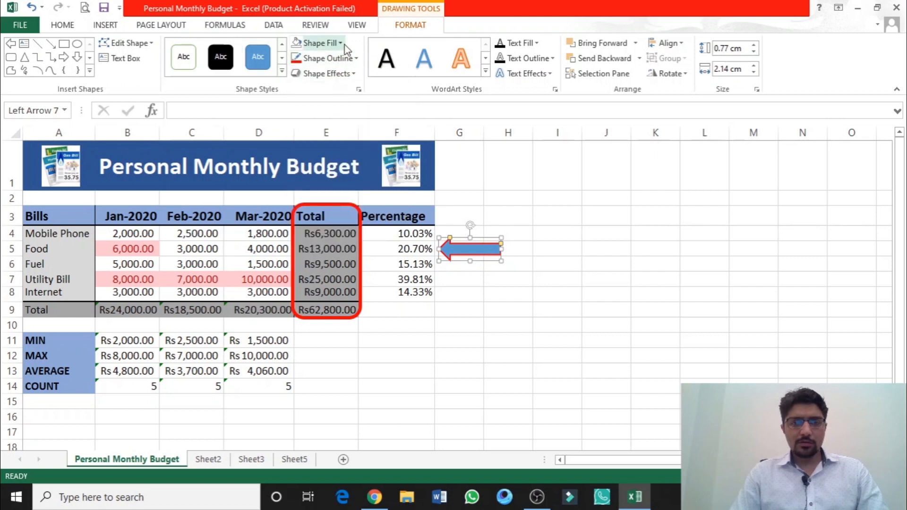
left_click(326, 43)
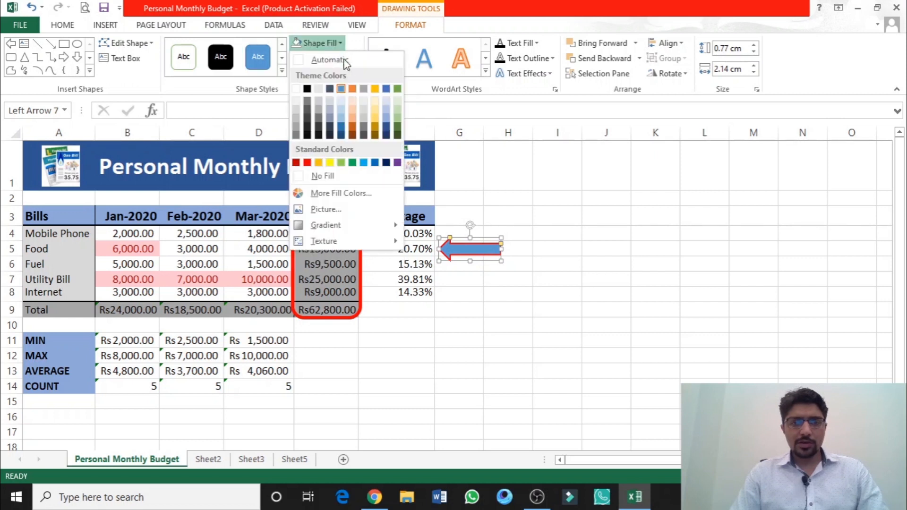
left_click(307, 163)
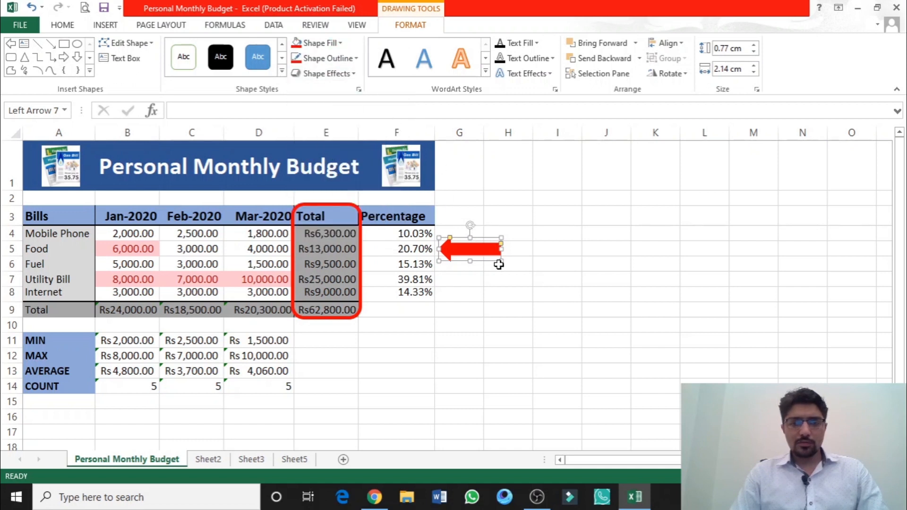
left_click(559, 285)
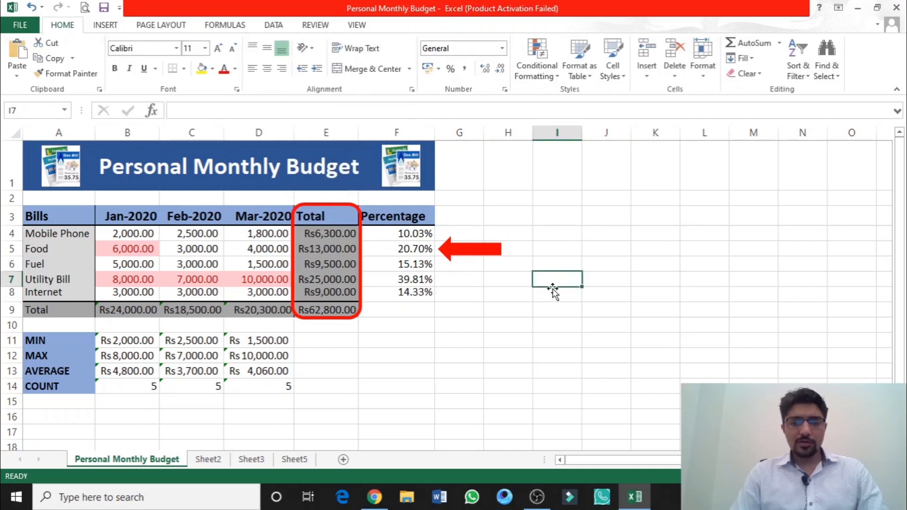
Step: Move the red arrow down to row 7 so it points at the Utility Bill percentage
left_click(469, 251)
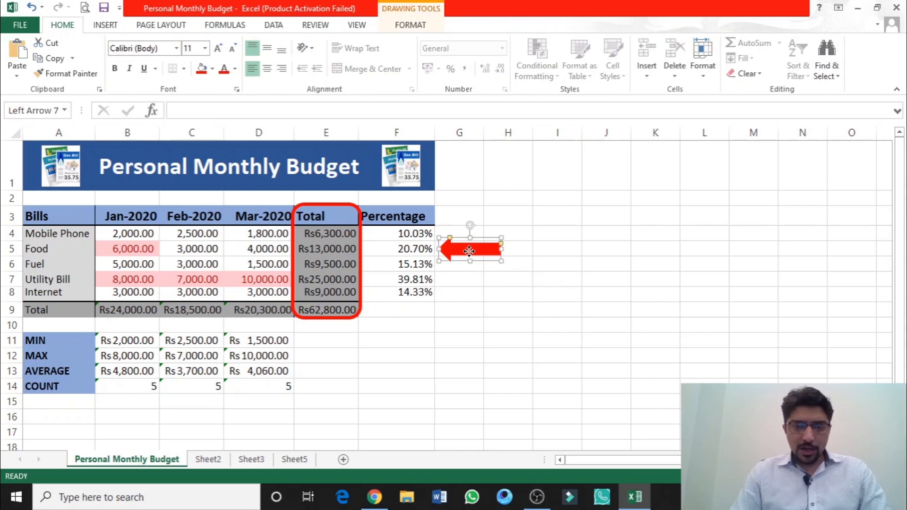
left_click_drag(469, 251, 466, 249)
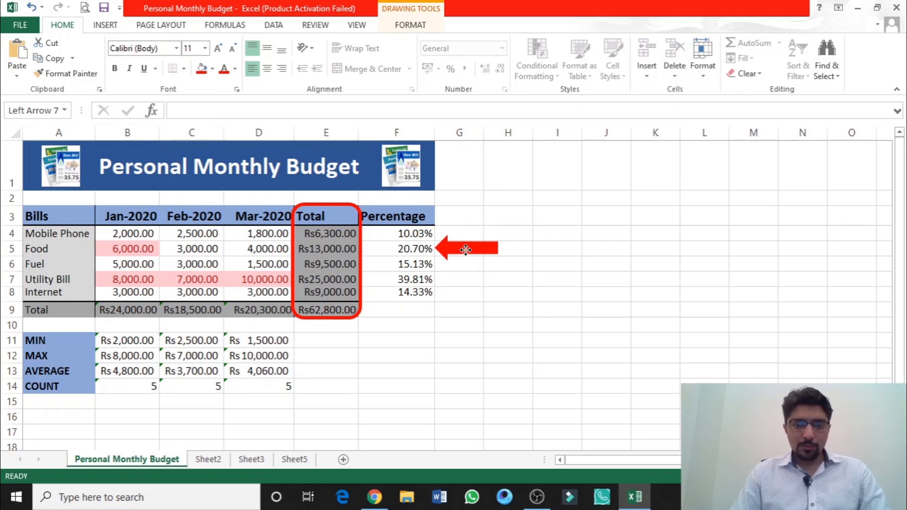
left_click_drag(465, 250, 466, 250)
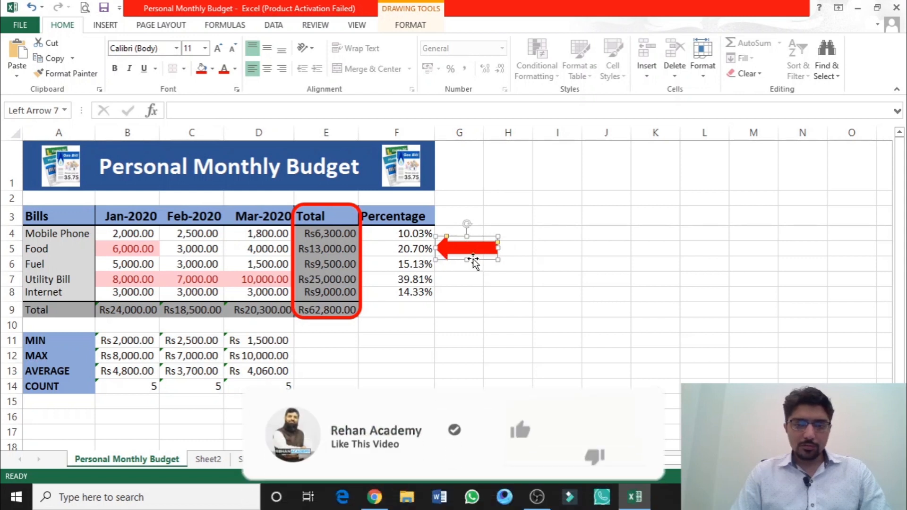
left_click_drag(471, 251, 473, 282)
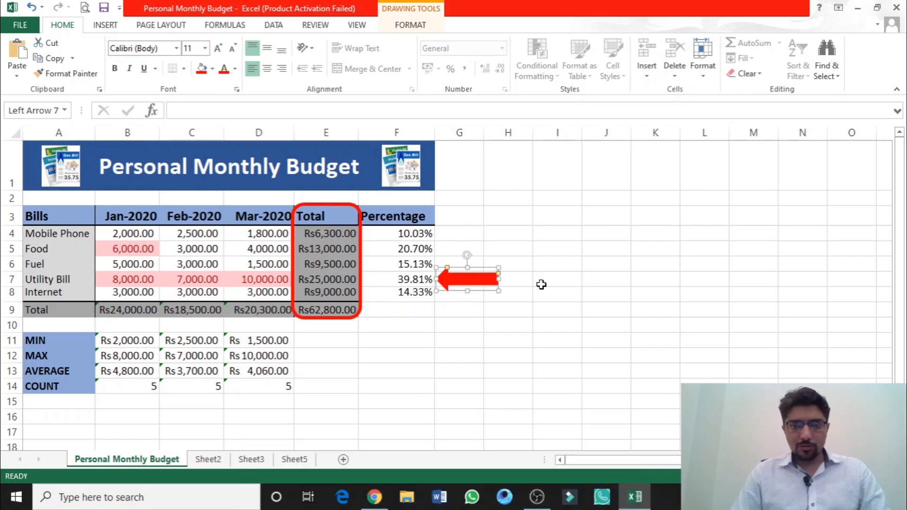
left_click(540, 283)
left_click(473, 280)
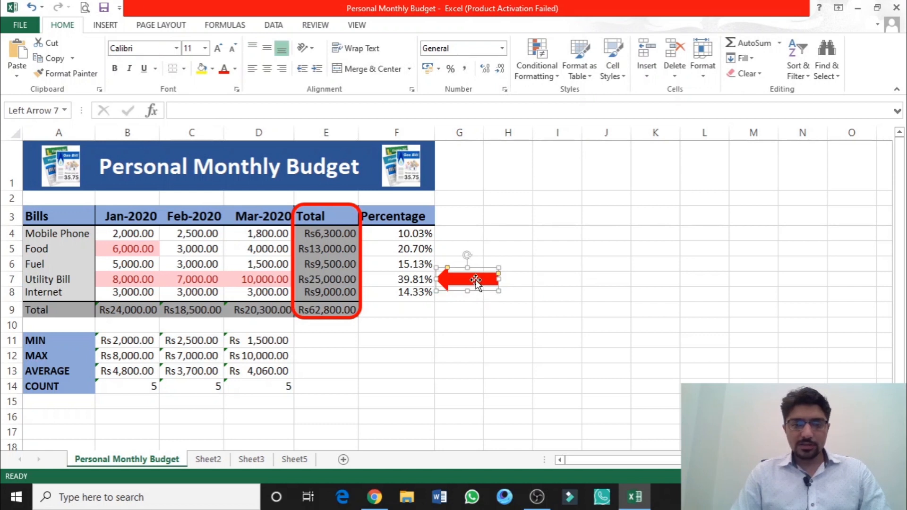
left_click(521, 278)
left_click(578, 279)
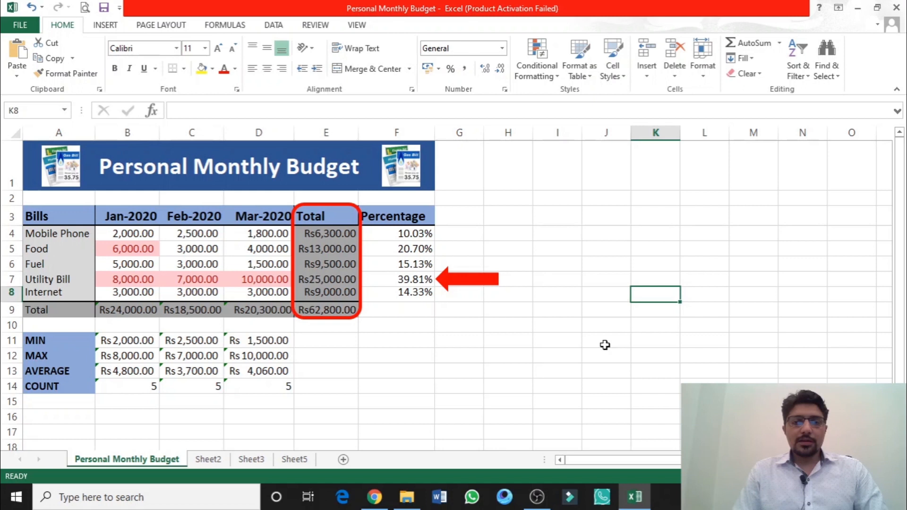
left_click(614, 308)
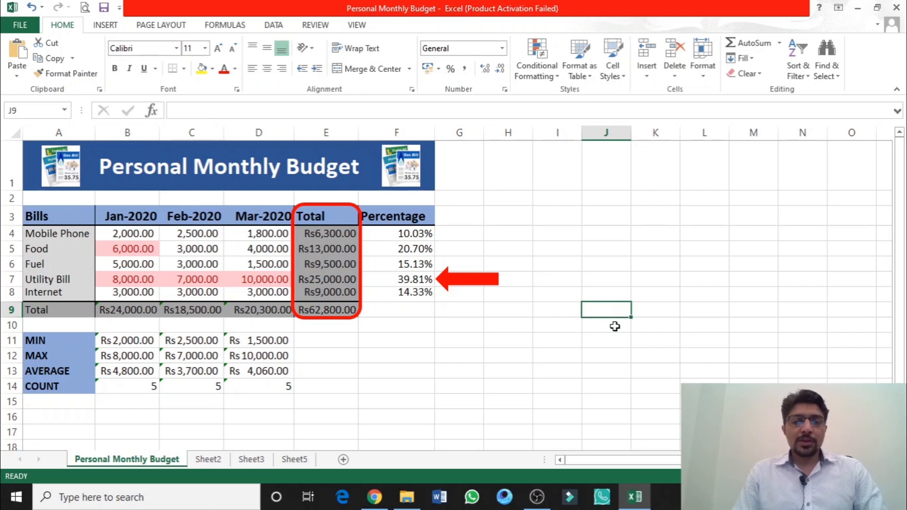
left_click(615, 327)
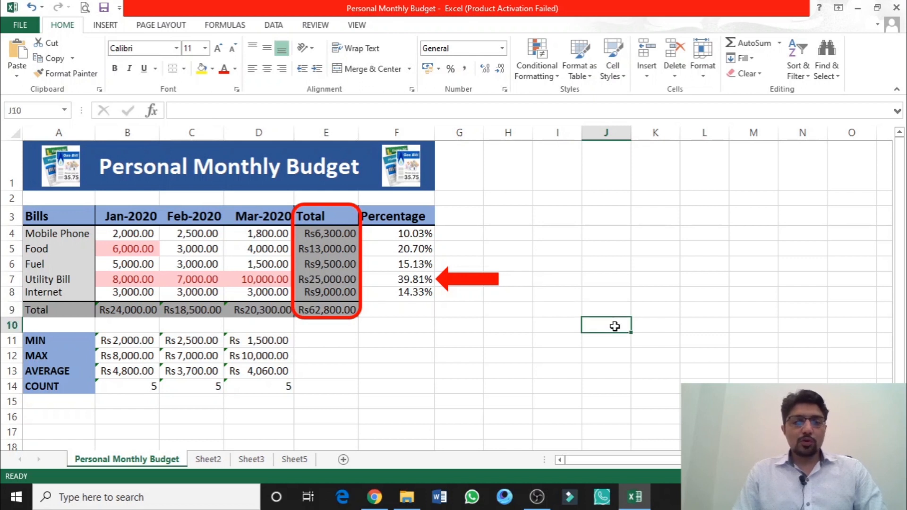
left_click(612, 312)
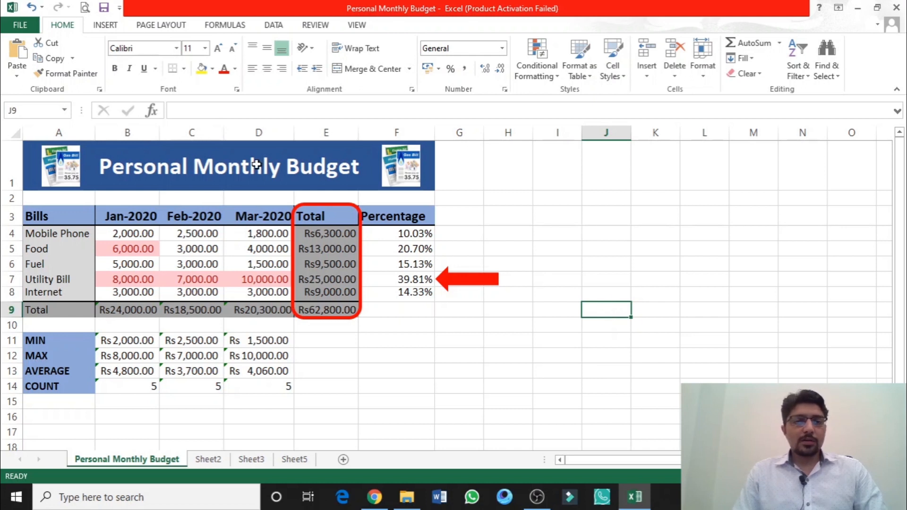
Step: Insert a 2-D clustered column chart from the bills and their monthly amounts in A3:D8
left_click(106, 30)
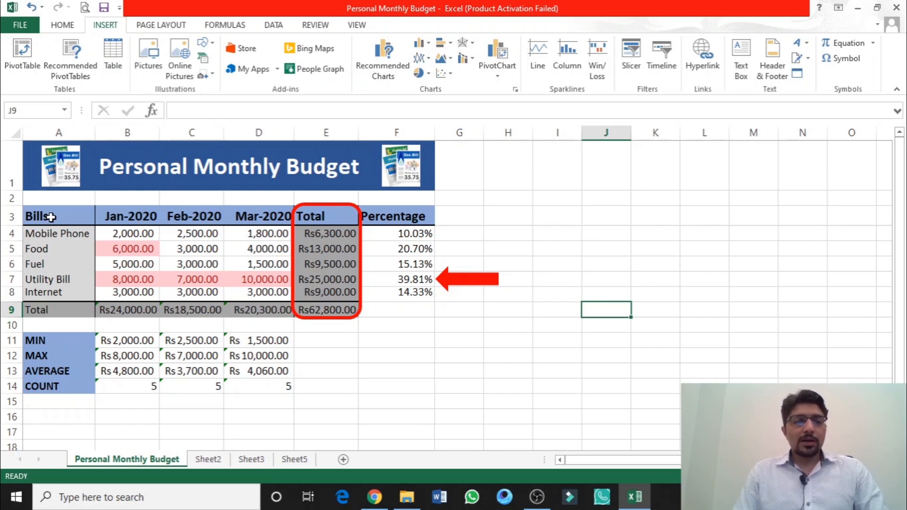
left_click_drag(50, 216, 263, 290)
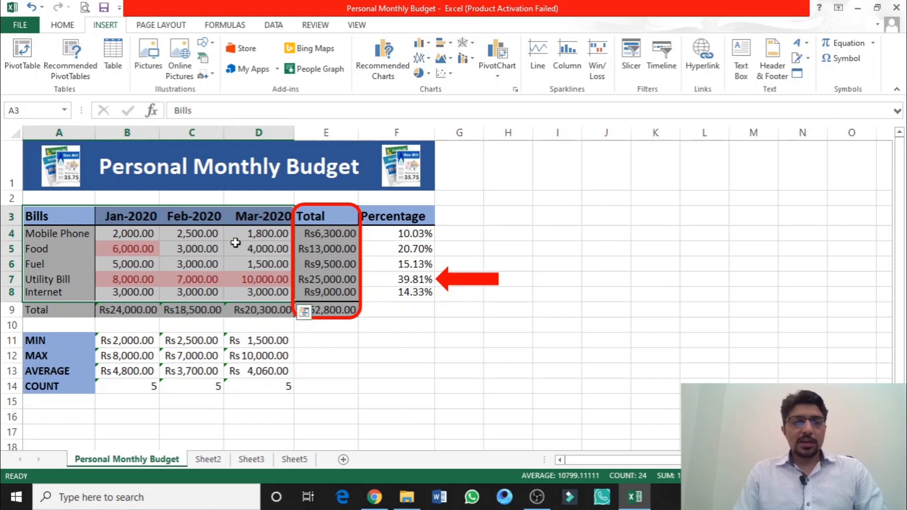
left_click(429, 46)
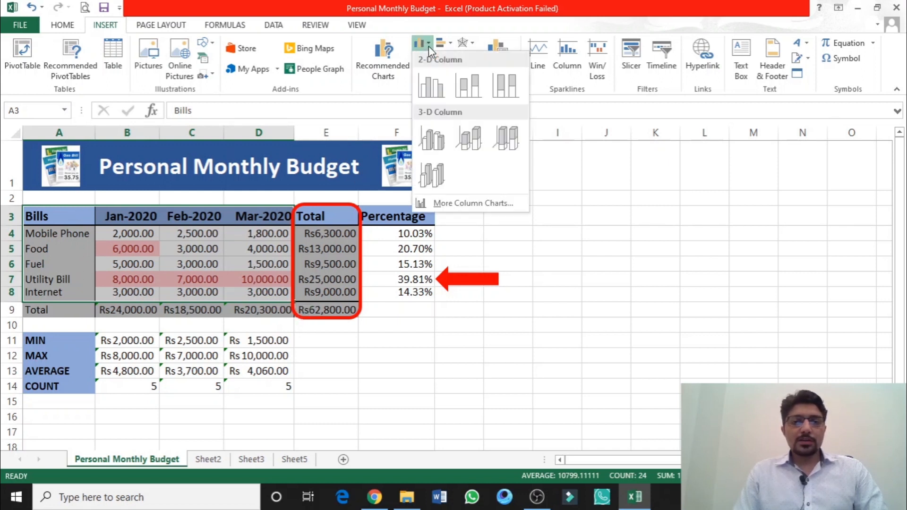
left_click(428, 88)
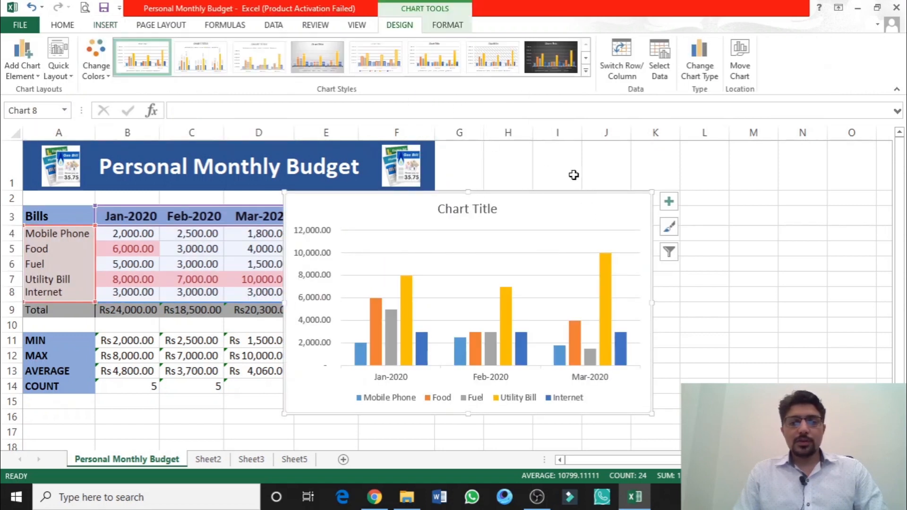
Step: Move the column chart below the COUNT row, with its upper edge at row 15 starting in column A
left_click_drag(560, 207, 633, 159)
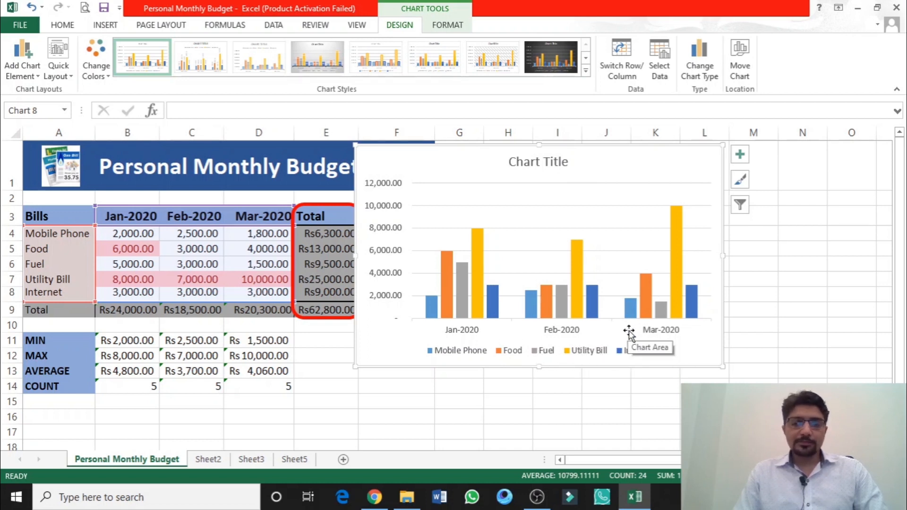
left_click_drag(630, 166, 298, 418)
scroll(313, 413, "down", 2)
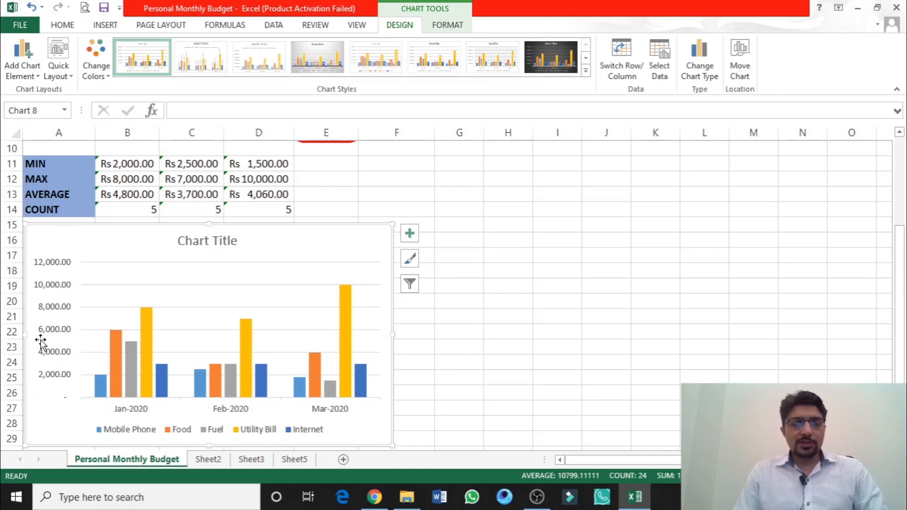
Step: Nudge the column chart slightly to the right and change its title to "Monthly Budget"
left_click_drag(332, 240, 335, 241)
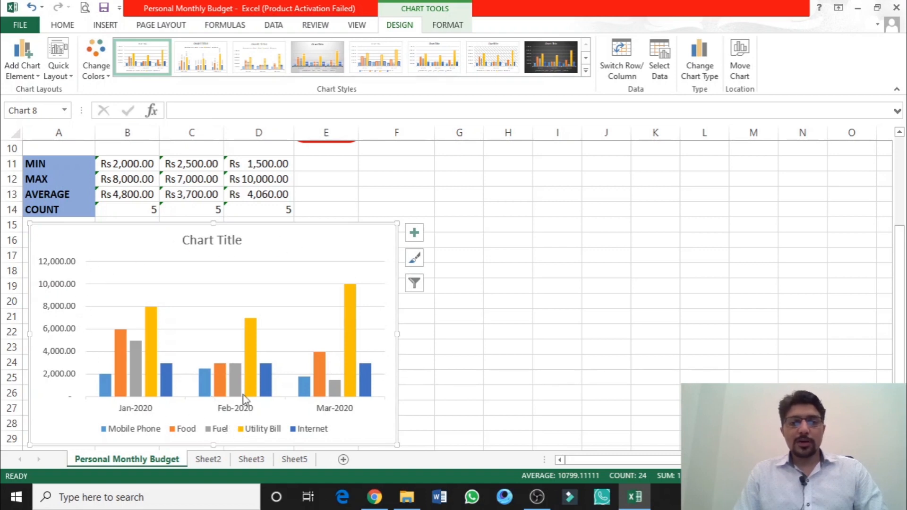
left_click(215, 240)
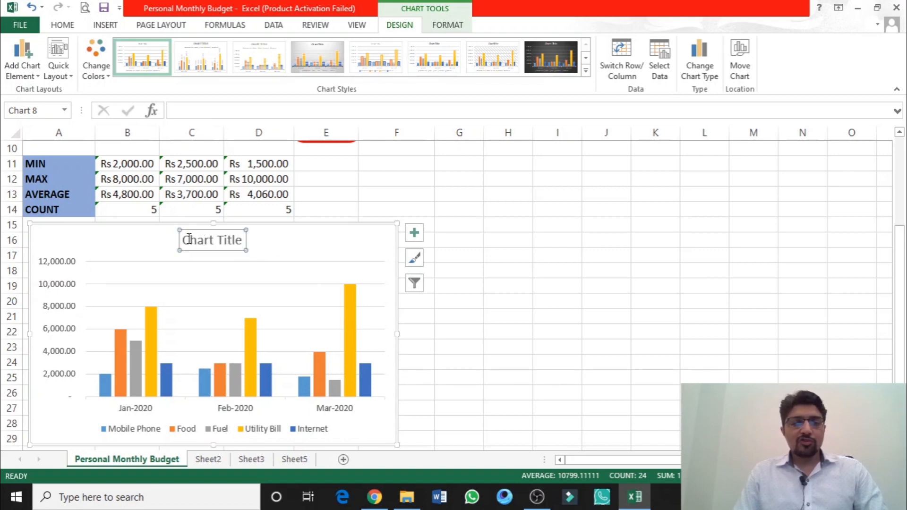
left_click_drag(185, 240, 237, 240)
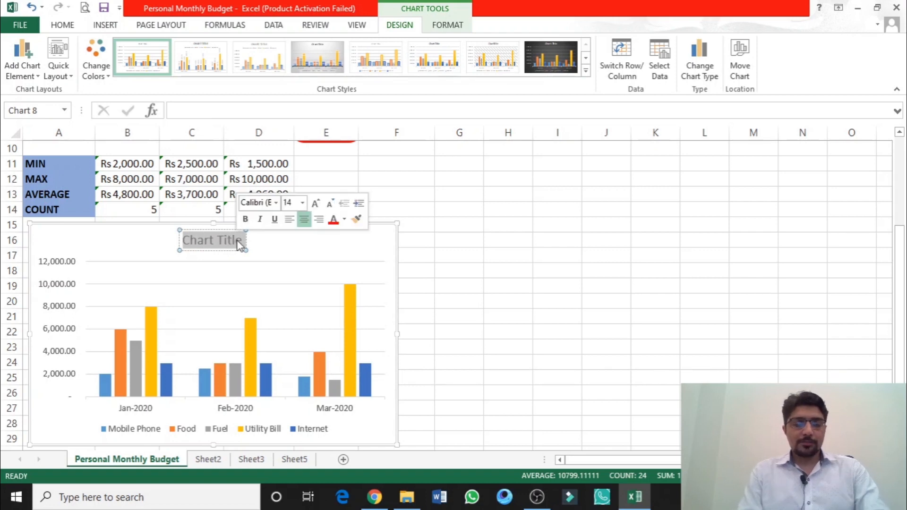
type("Monthly Budget")
left_click(313, 243)
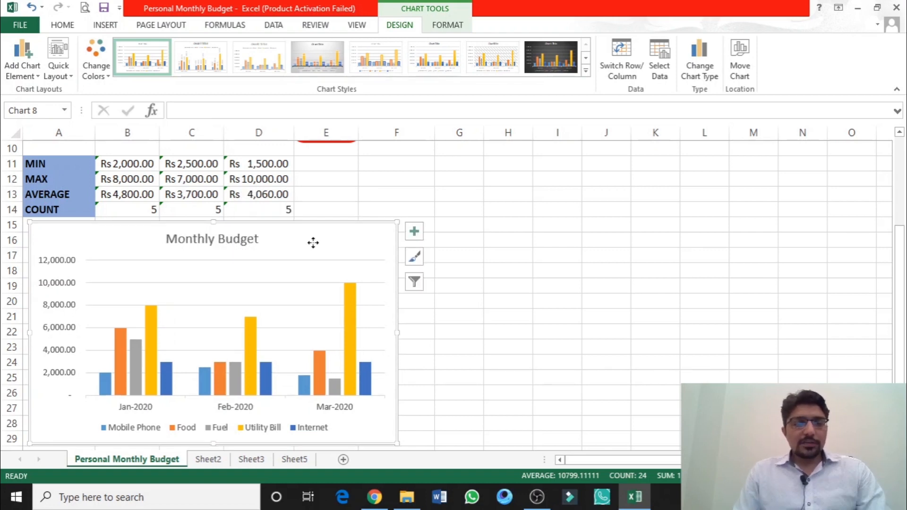
Step: Try removing the chart title, adding it back and placing it with the Above Chart option
left_click(414, 234)
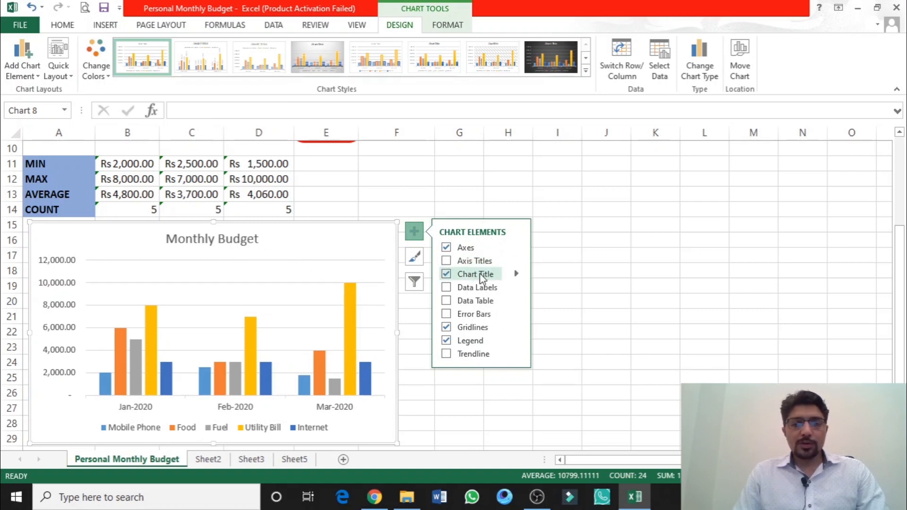
left_click(446, 274)
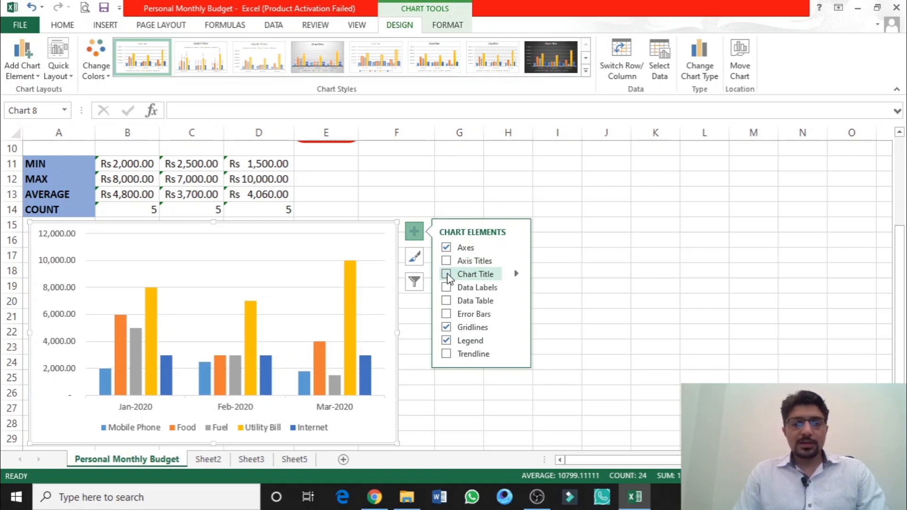
left_click(446, 274)
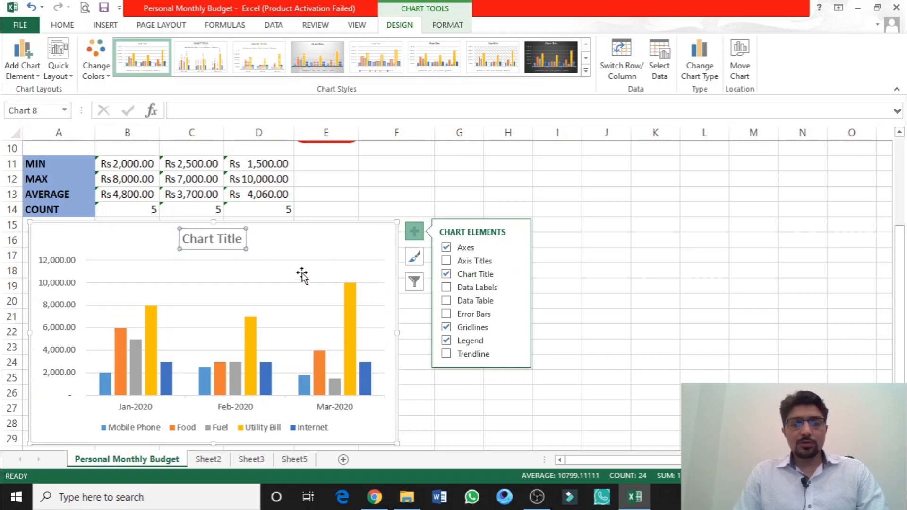
left_click(517, 276)
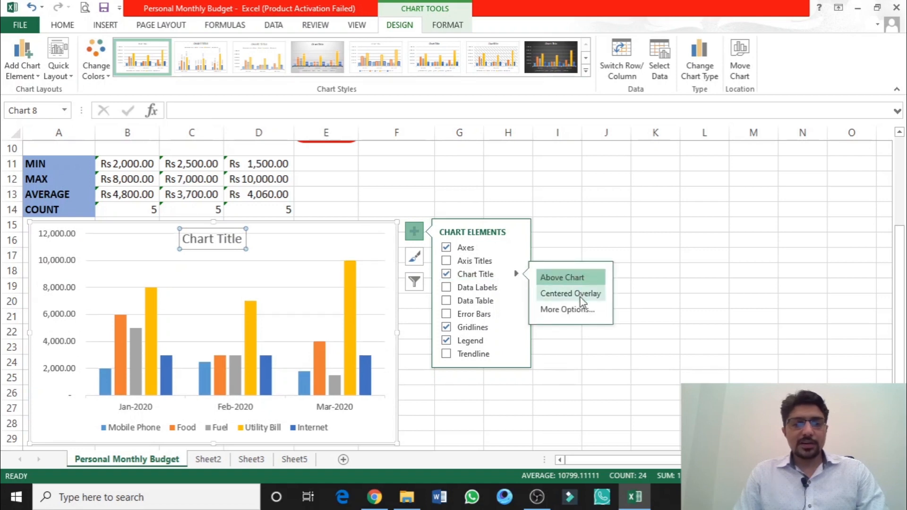
left_click(572, 278)
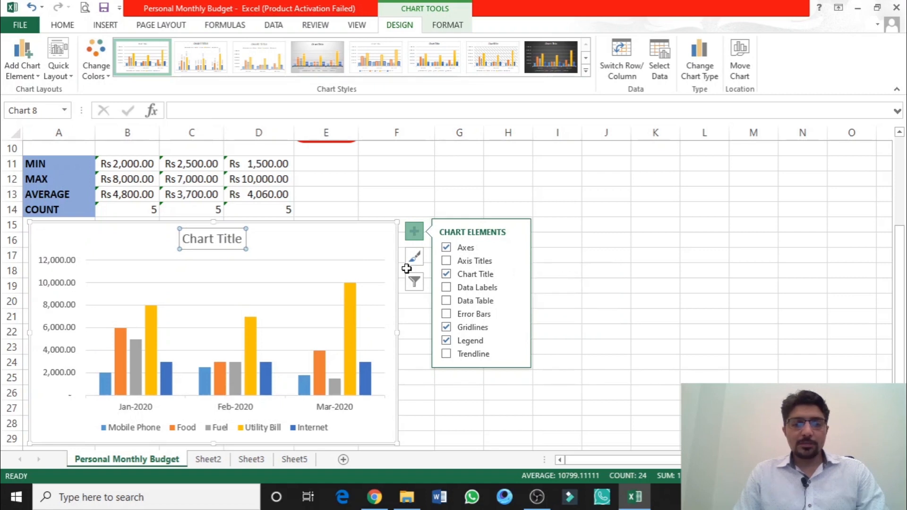
left_click(209, 240)
Step: Add data labels to the chart's columns and place them at Outside End
left_click(413, 231)
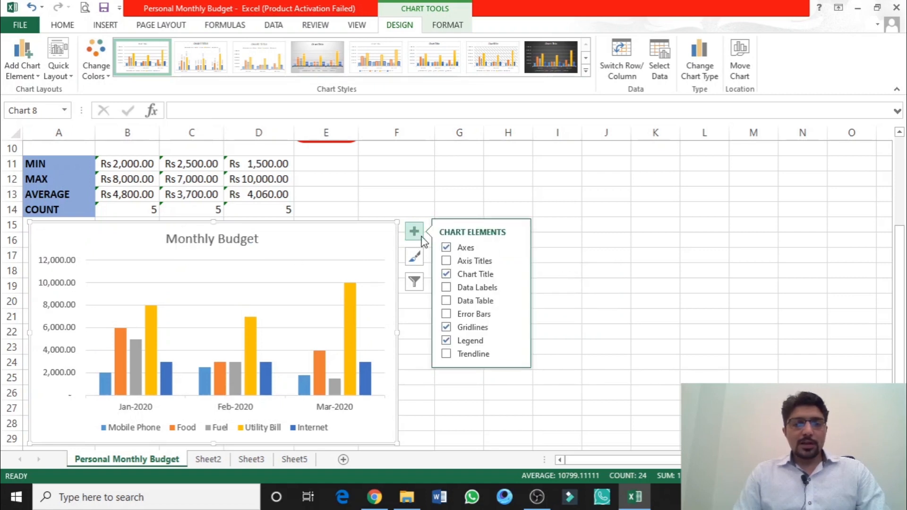
mouse_move(352, 340)
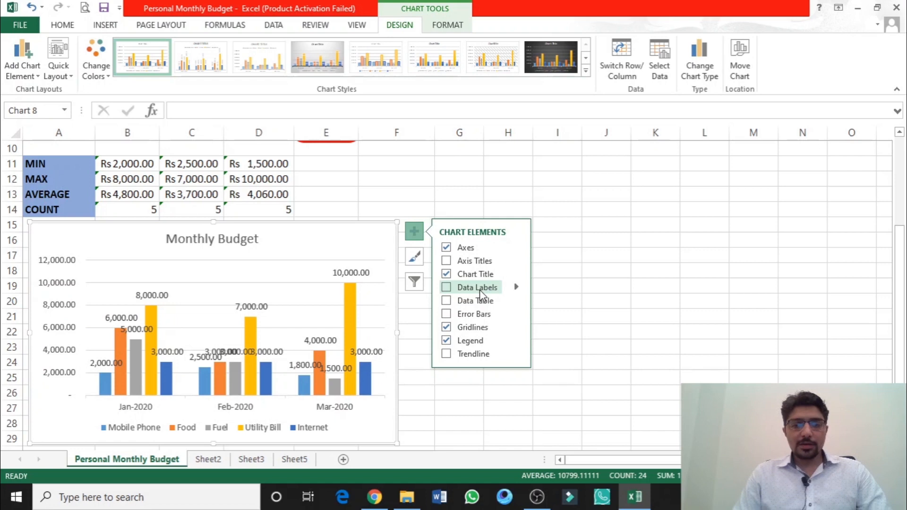
left_click(447, 288)
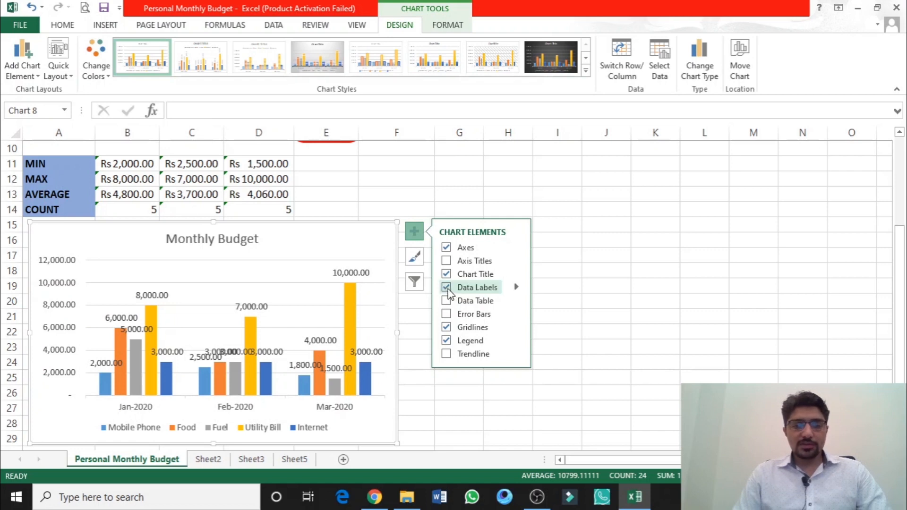
left_click(516, 288)
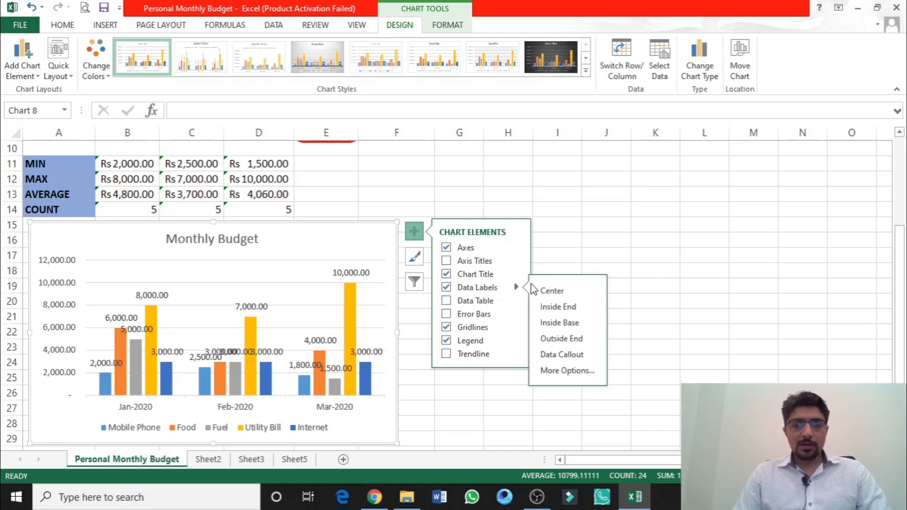
left_click(561, 340)
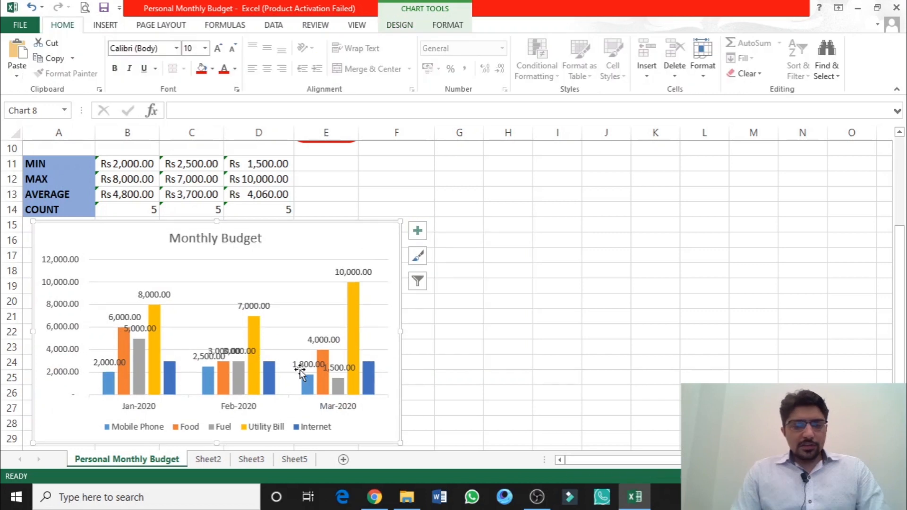
Step: Reposition the chart's legend to Top, between the title and the columns
left_click(310, 427)
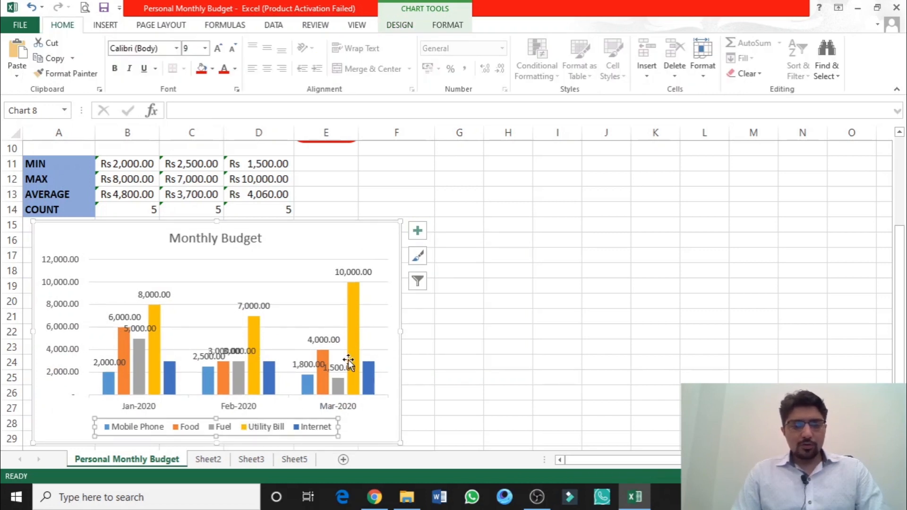
left_click(422, 237)
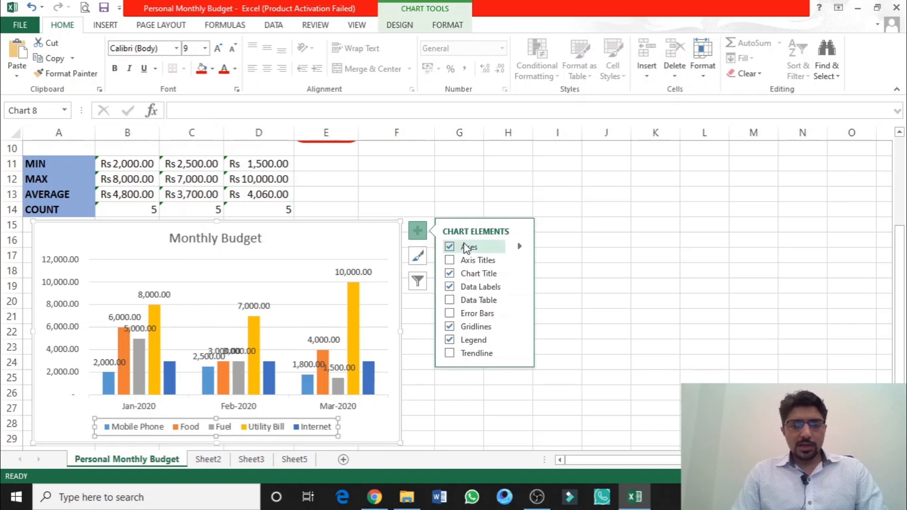
left_click(520, 340)
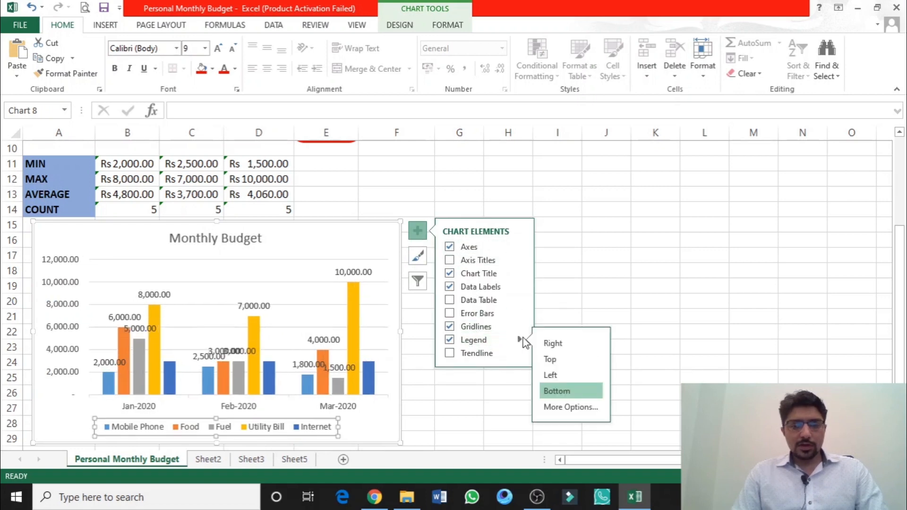
left_click(557, 361)
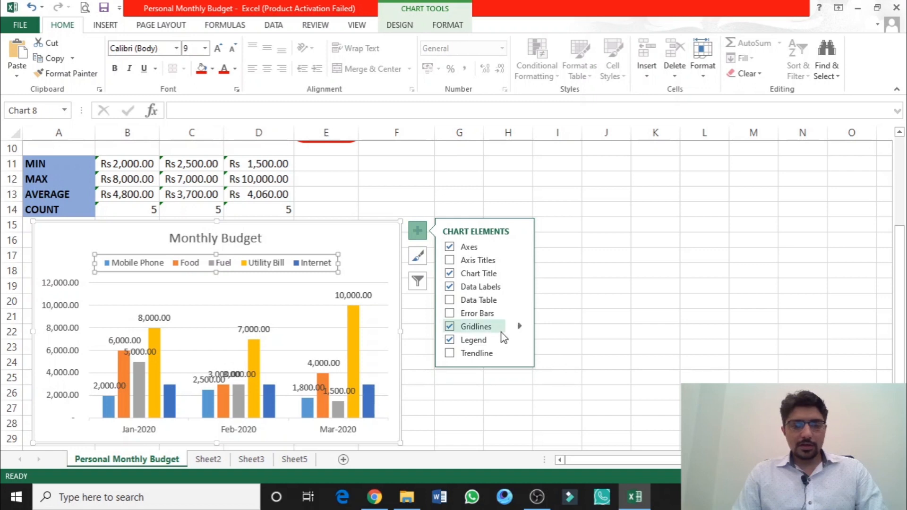
Step: Make the Monthly Budget chart title bold and increase its font size to 16
left_click(370, 238)
left_click(259, 240)
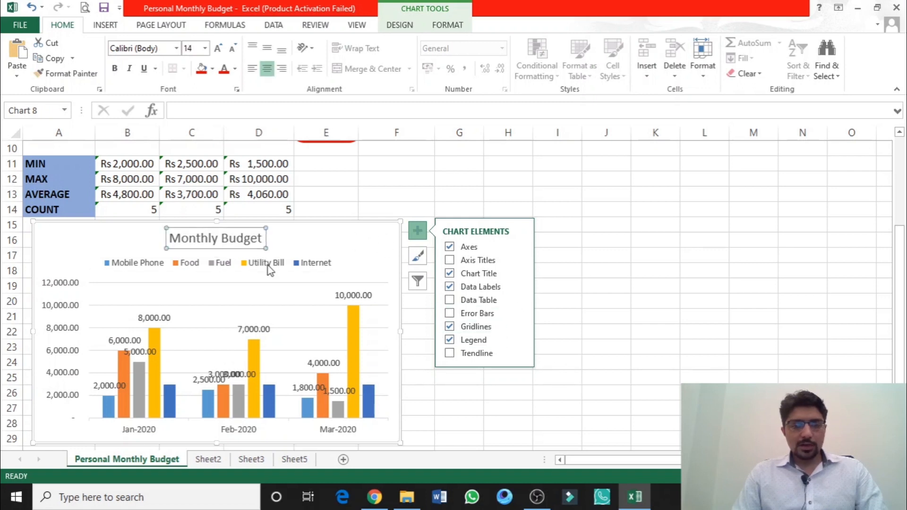
key("Escape")
left_click(252, 240)
left_click(326, 253)
left_click(262, 244)
left_click(271, 238)
left_click(263, 237)
left_click(114, 68)
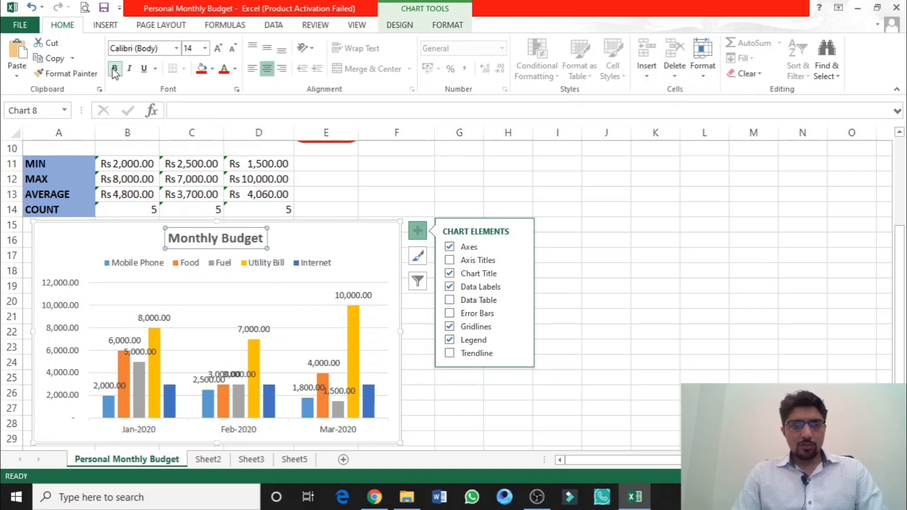
left_click(217, 49)
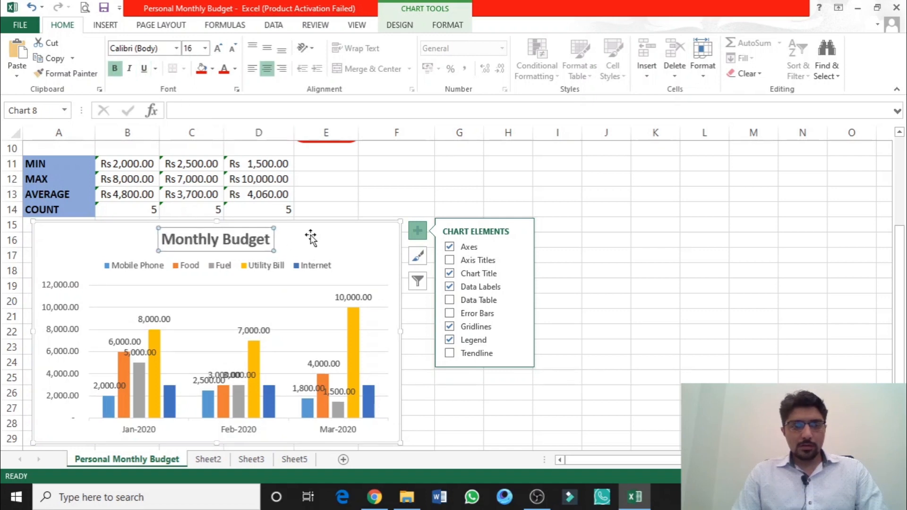
Step: Make the chart's legend text bold at font size 10 and deselect the chart
left_click(316, 266)
left_click(117, 71)
left_click(217, 48)
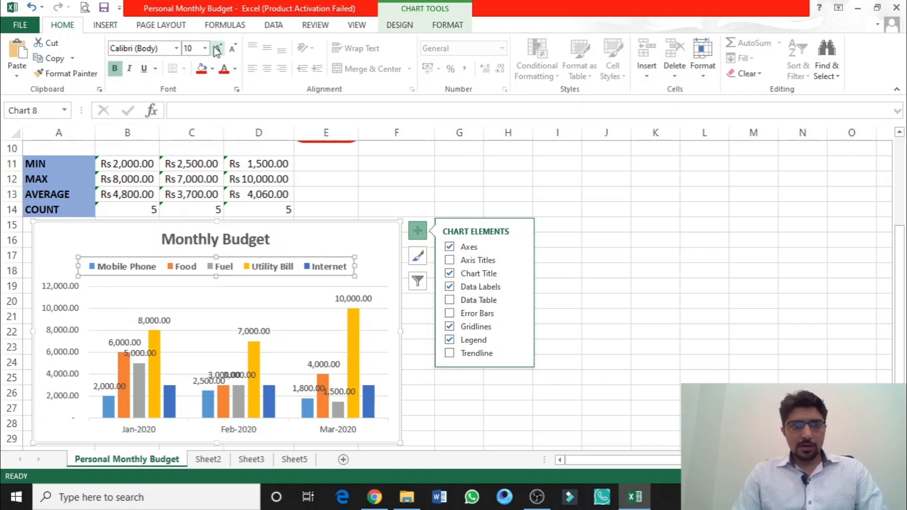
left_click(363, 241)
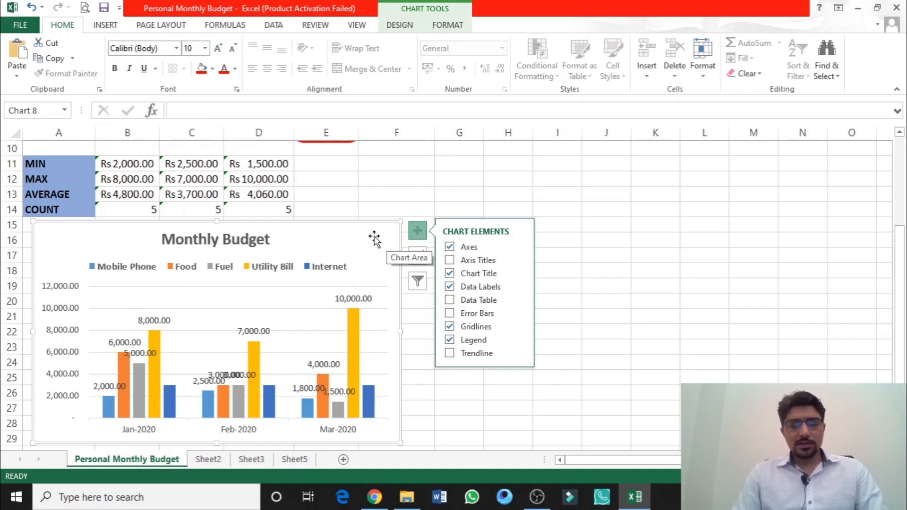
key("Escape")
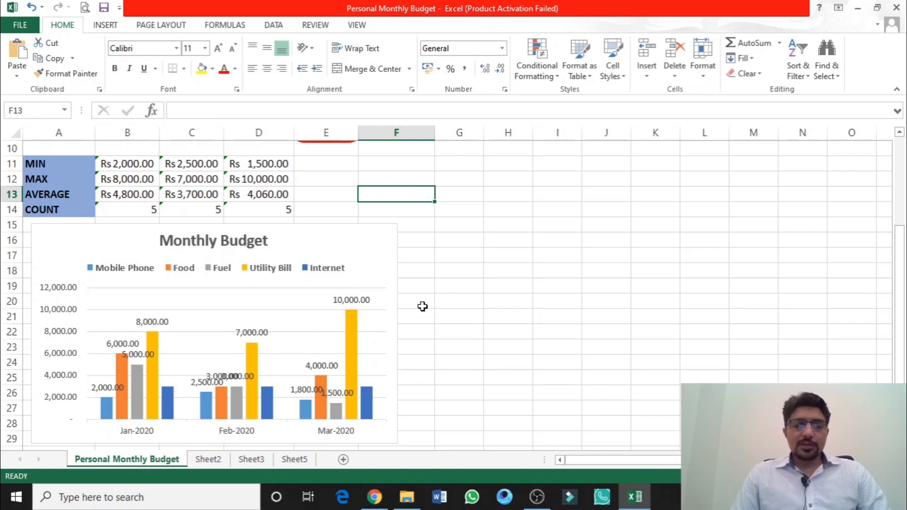
Step: Shift the red rounded rectangle around the Total column slightly to the right
left_click(375, 251)
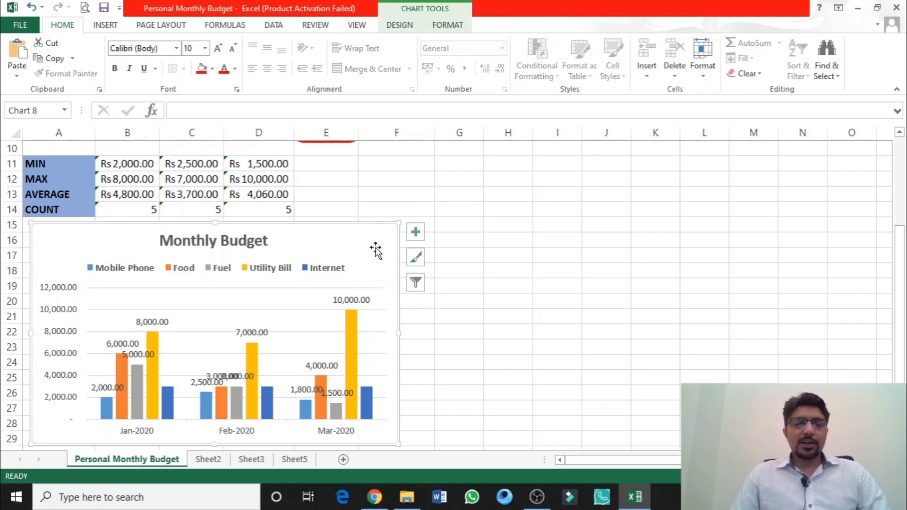
scroll(333, 339, "down", 1)
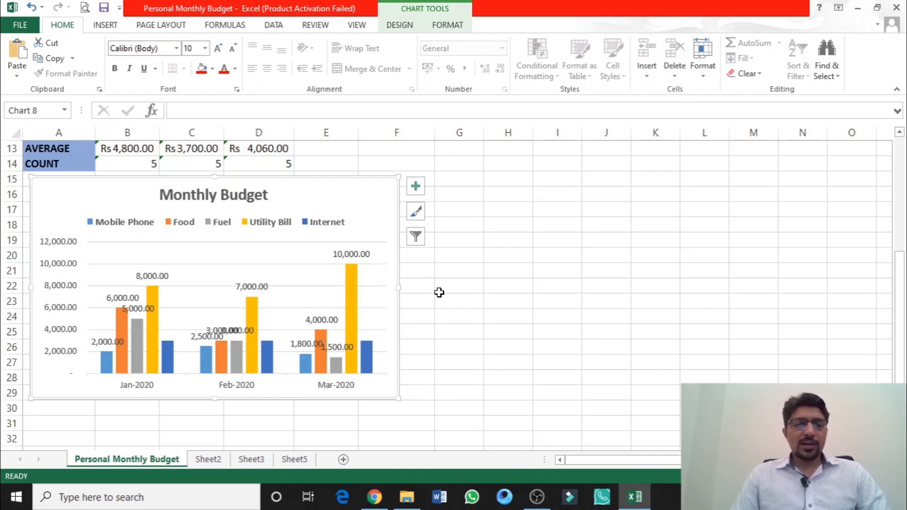
scroll(439, 293, "up", 1)
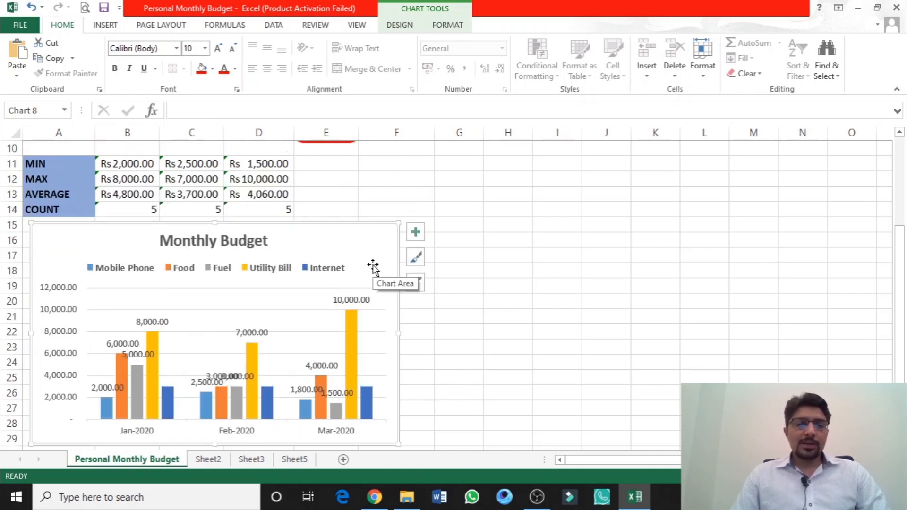
scroll(372, 265, "up", 3)
scroll(359, 324, "down", 2)
scroll(361, 350, "up", 2)
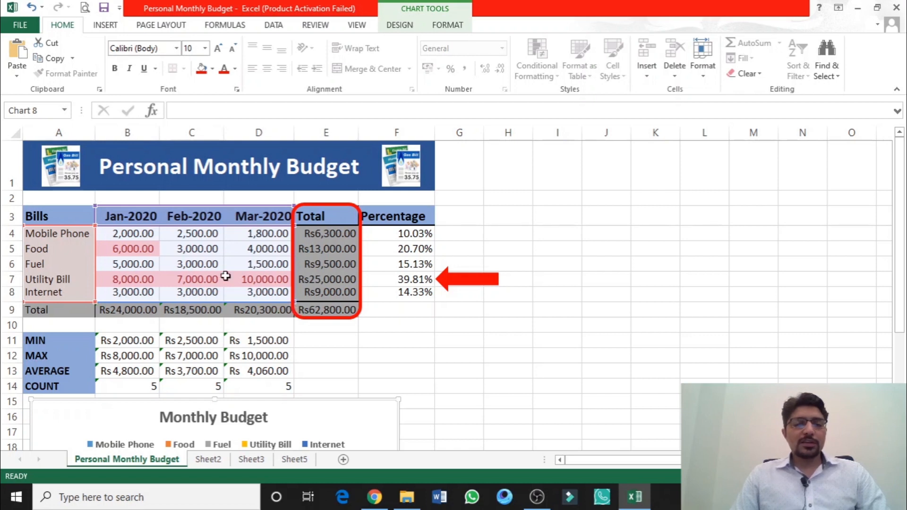
left_click(361, 260)
left_click_drag(361, 260, 365, 260)
Step: Shrink the chart's source range to the Jan-2020 and Feb-2020 columns and check the resulting chart
scroll(297, 273, "down", 2)
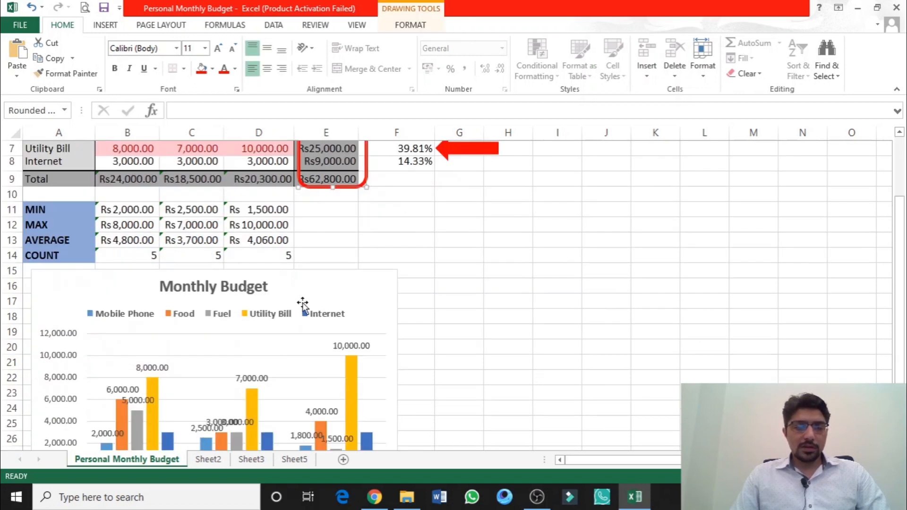
left_click(368, 298)
scroll(364, 307, "up", 2)
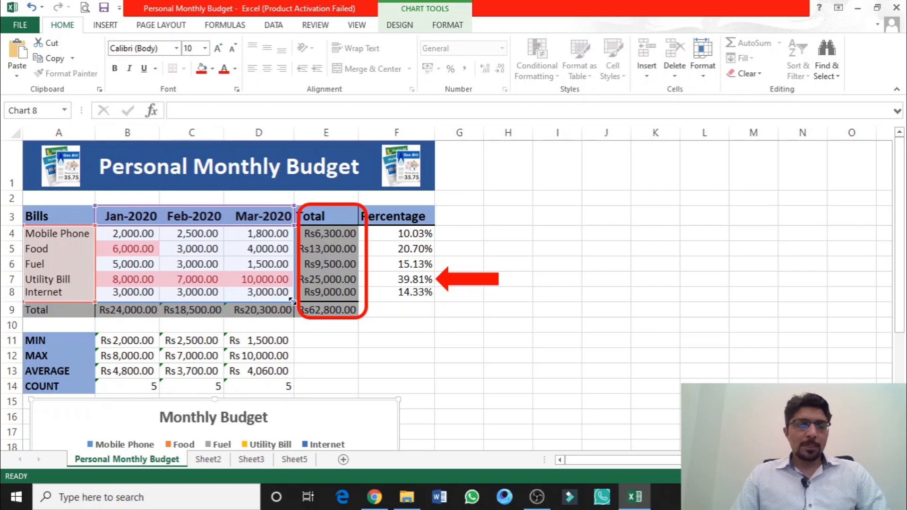
left_click_drag(275, 295, 241, 296)
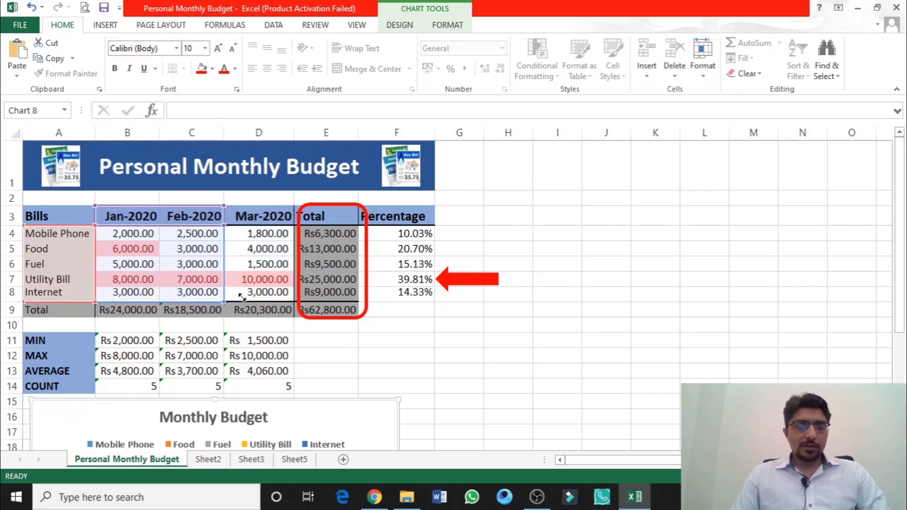
scroll(410, 320, "down", 4)
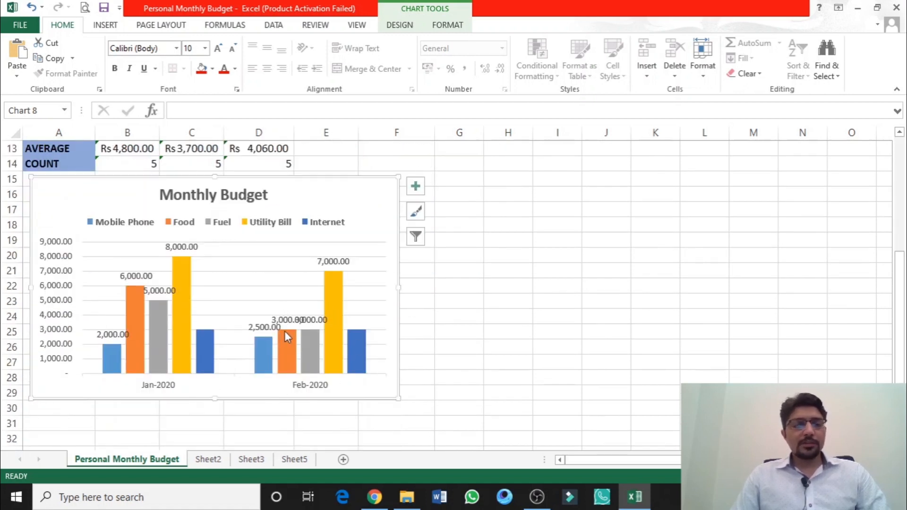
scroll(255, 380, "up", 4)
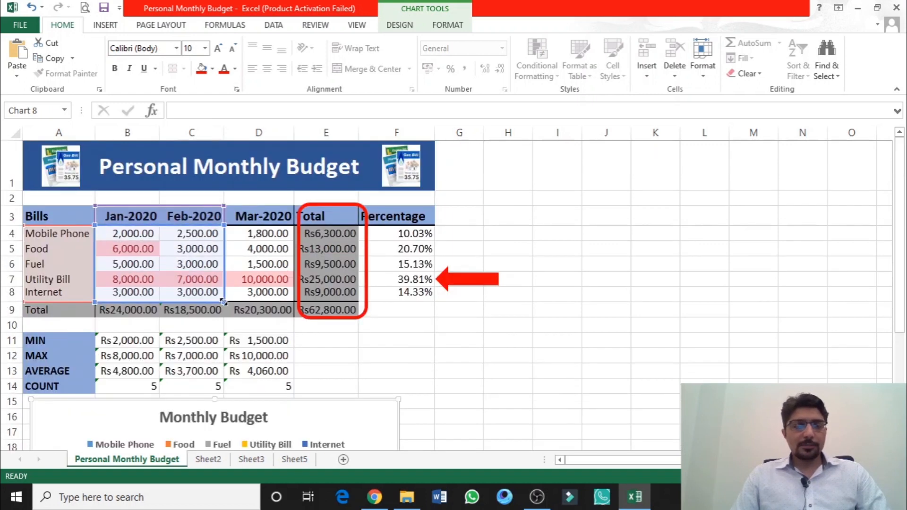
Step: Extend the chart's source range across the Mar-2020 and Total columns, ending at row 8
left_click_drag(259, 302, 271, 301)
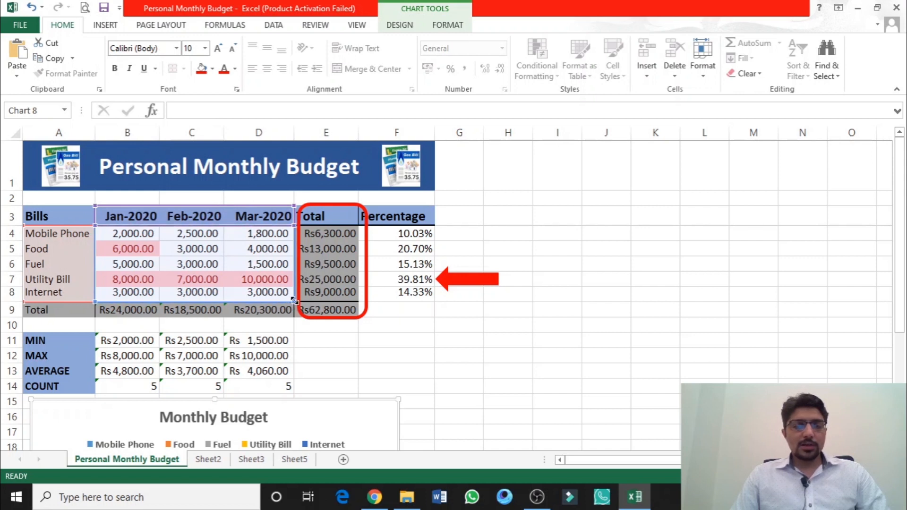
left_click_drag(307, 300, 343, 300)
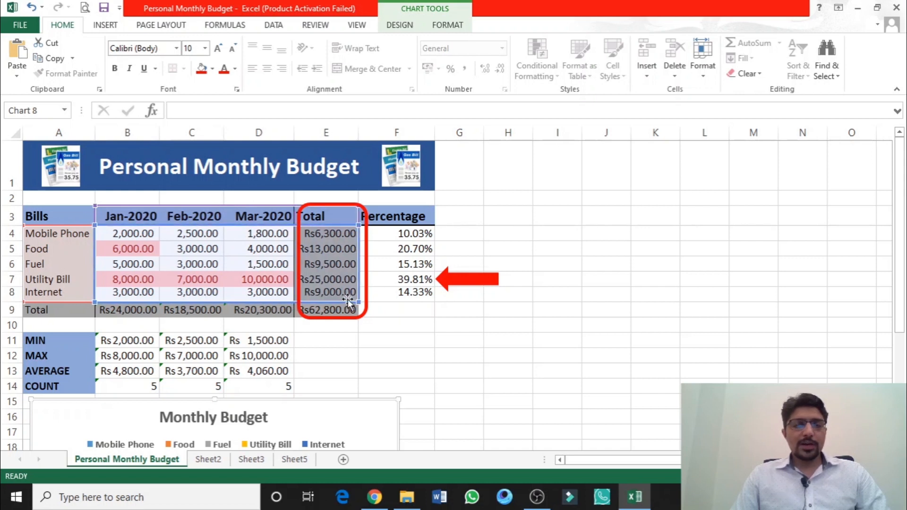
Step: Check the column chart with the Total bars, then shrink its source range to the Jan-2020 through Mar-2020 columns and deselect it
scroll(389, 340, "down", 5)
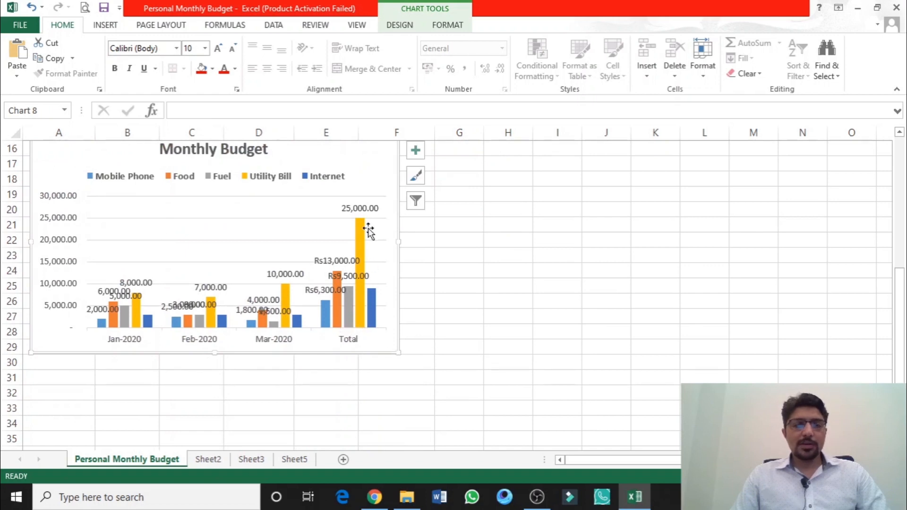
scroll(348, 324, "up", 5)
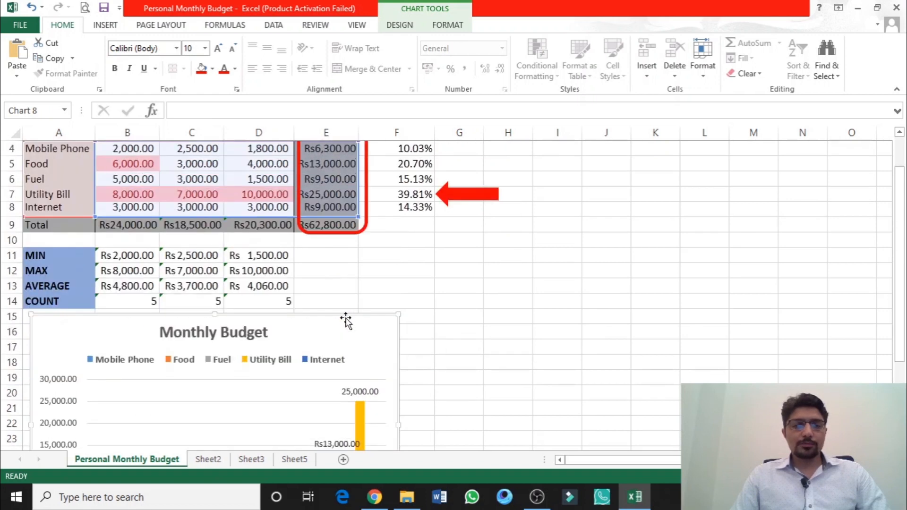
left_click_drag(356, 301, 314, 297)
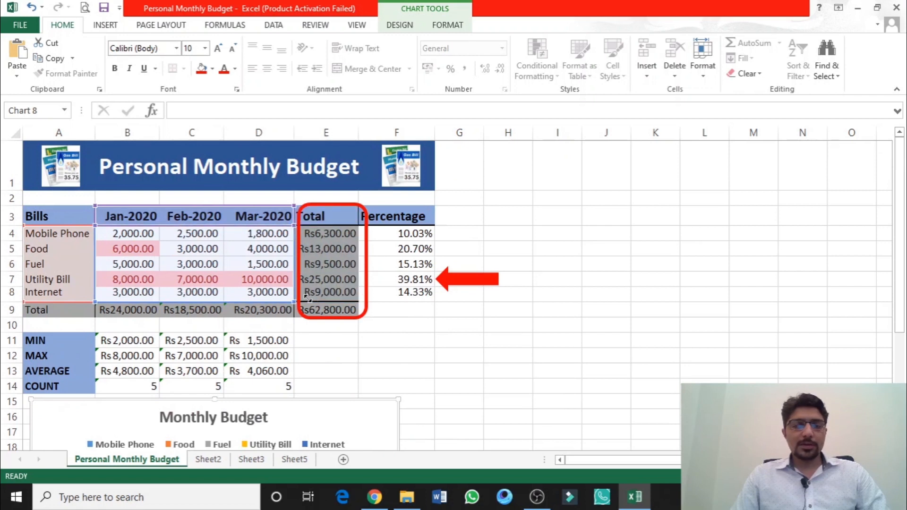
scroll(385, 320, "down", 1)
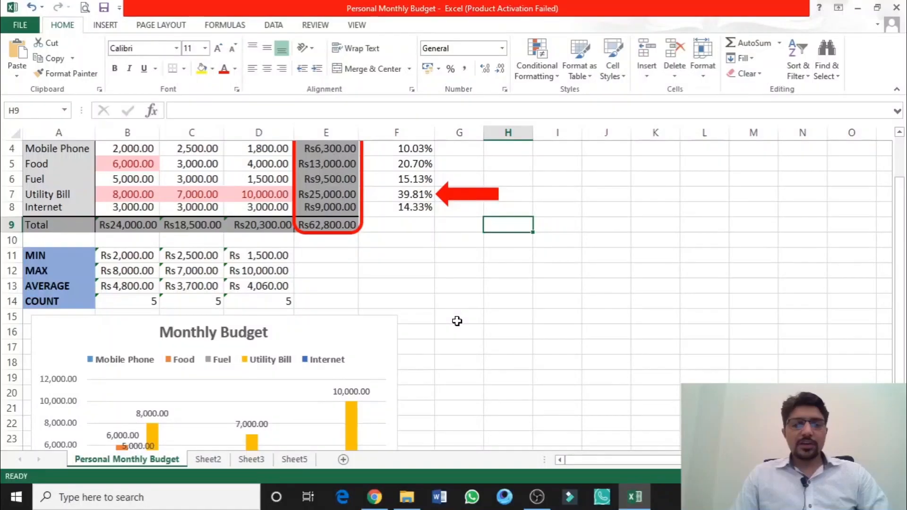
scroll(399, 299, "down", 1)
Step: Move the Monthly Budget column chart to a new sheet named "Budget Chart"
left_click(372, 286)
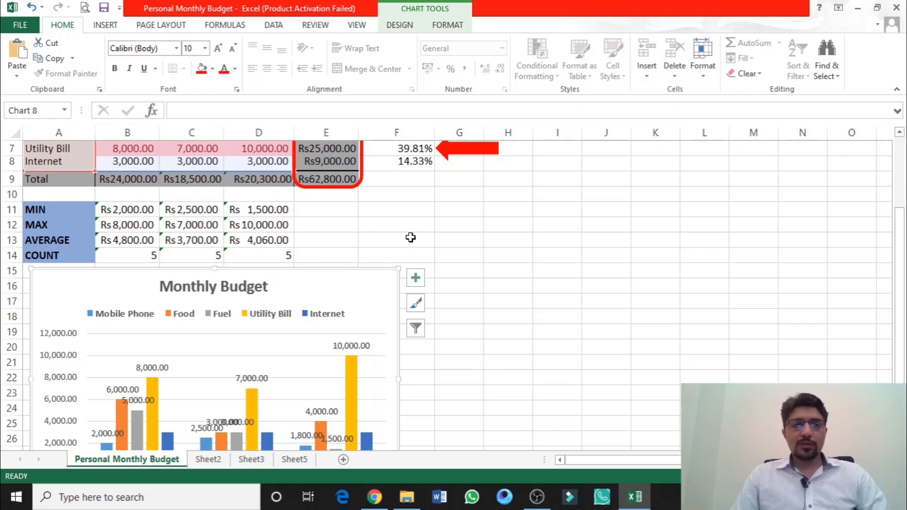
left_click(447, 26)
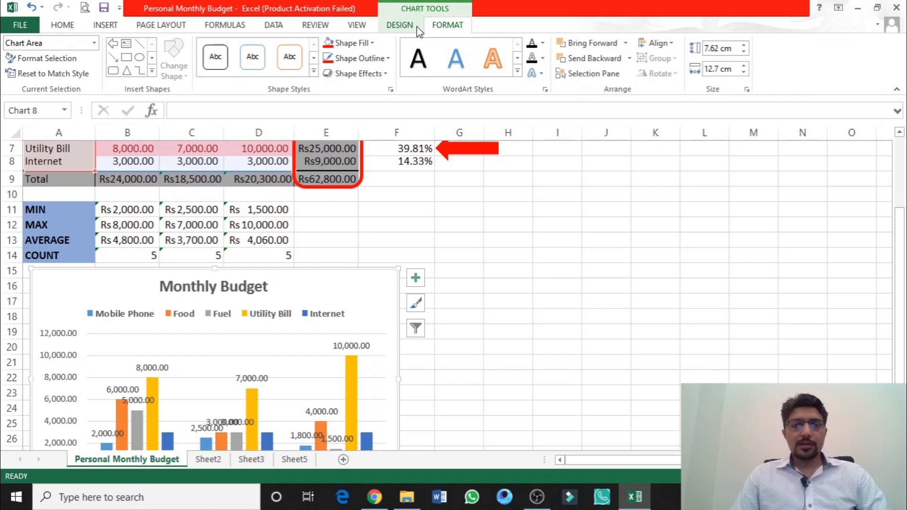
left_click(401, 26)
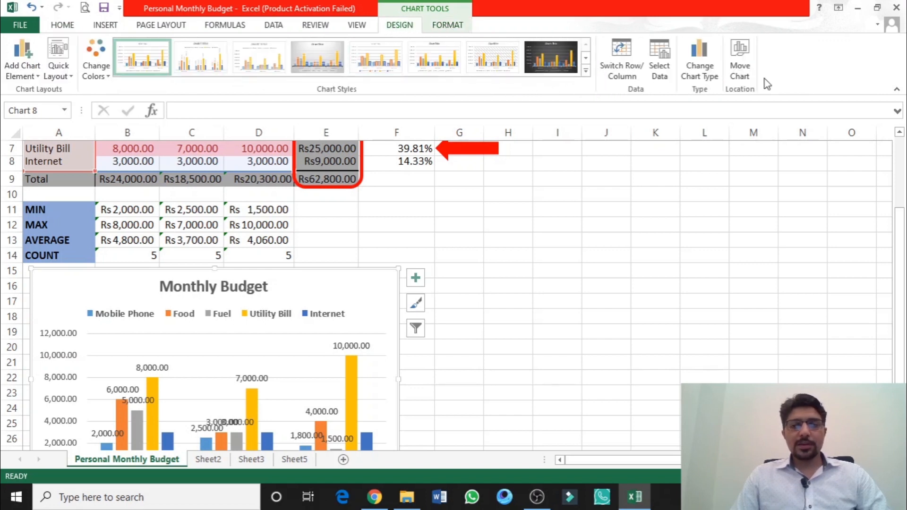
left_click(740, 69)
left_click_drag(682, 116, 554, 112)
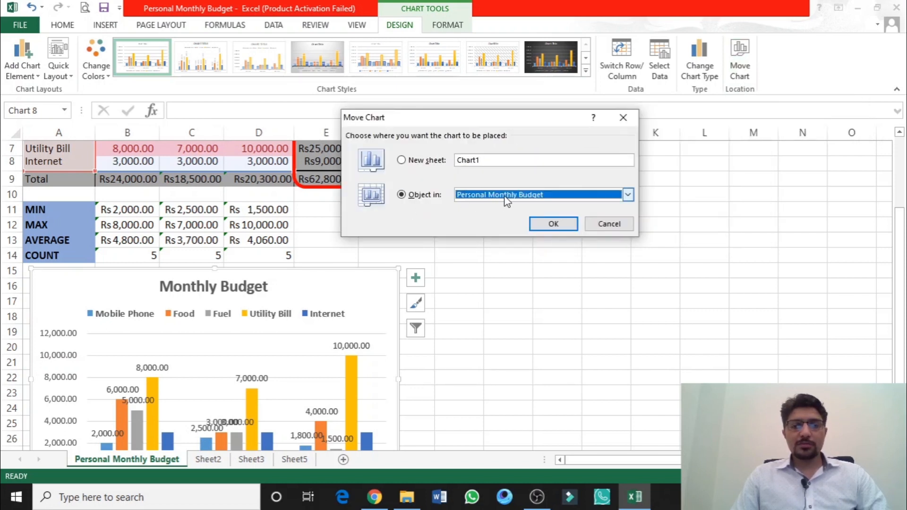
left_click(419, 160)
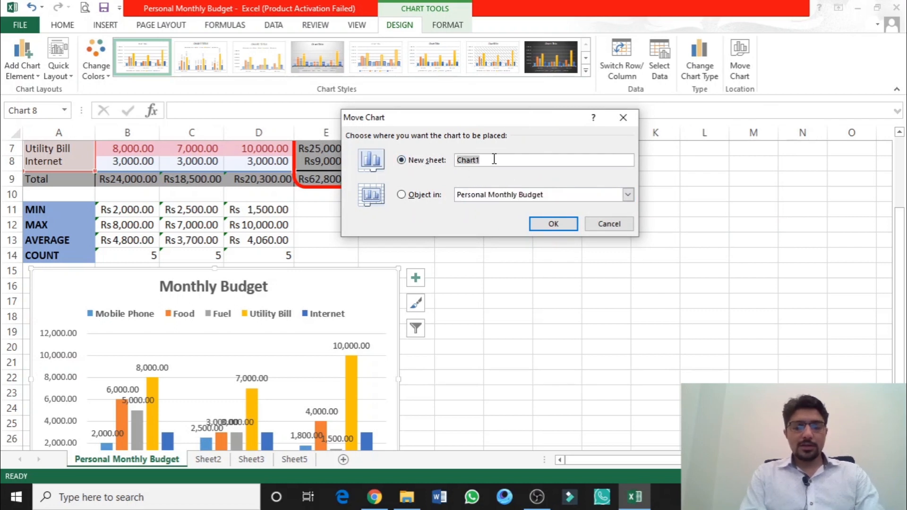
type("Budget")
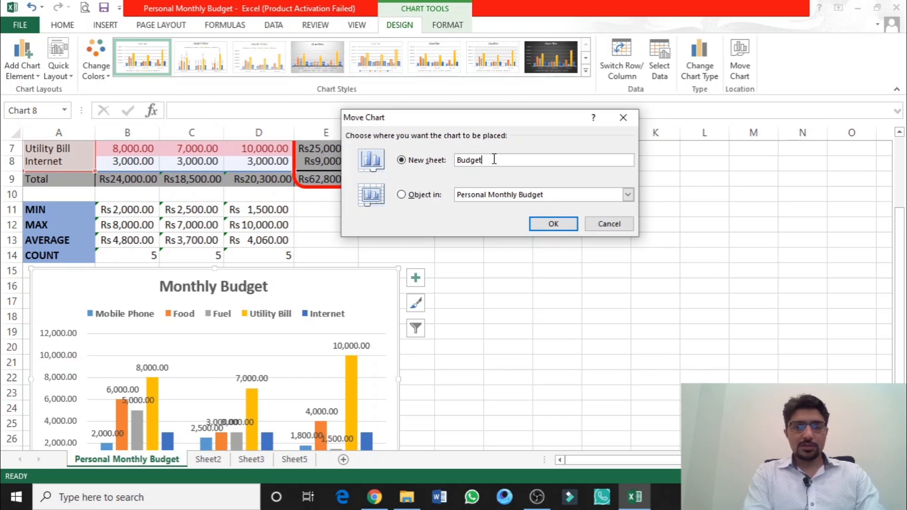
type(" Chart")
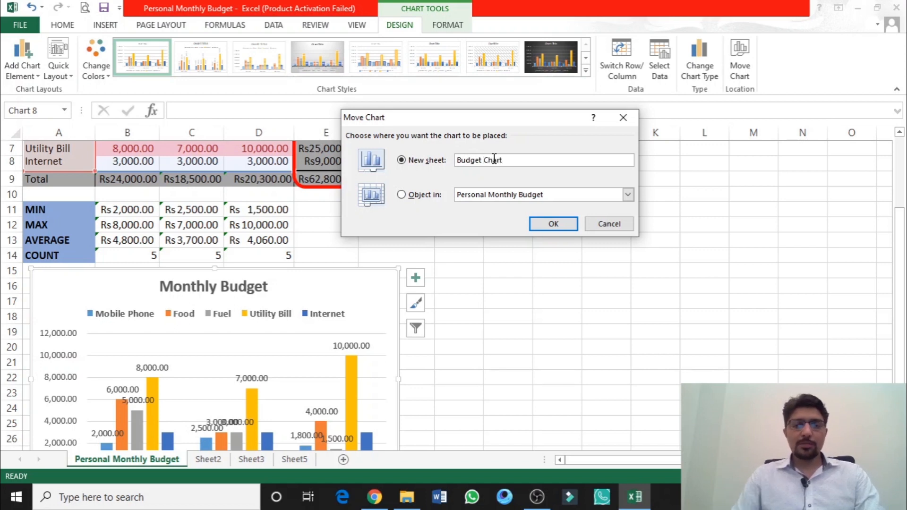
left_click(552, 224)
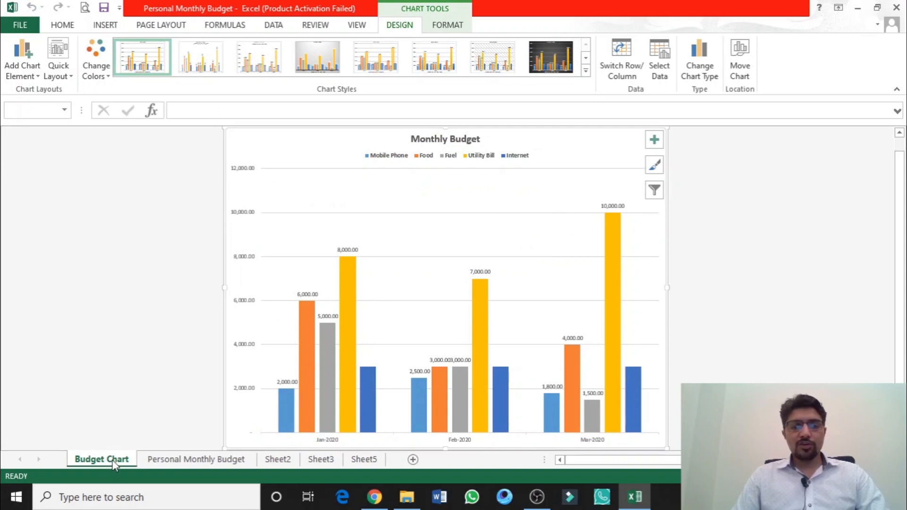
Step: Look over the Personal Monthly Budget worksheet and return to the Budget Chart sheet
left_click(173, 460)
scroll(225, 360, "up", 2)
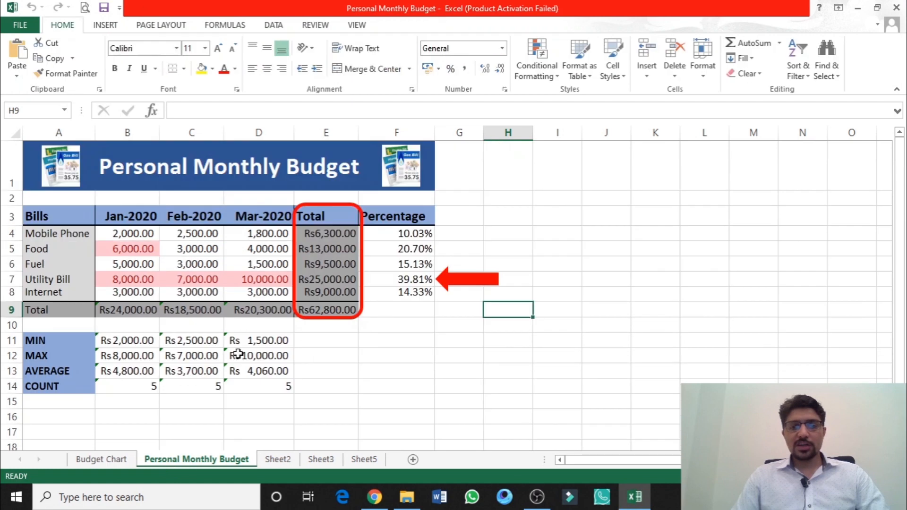
left_click(95, 459)
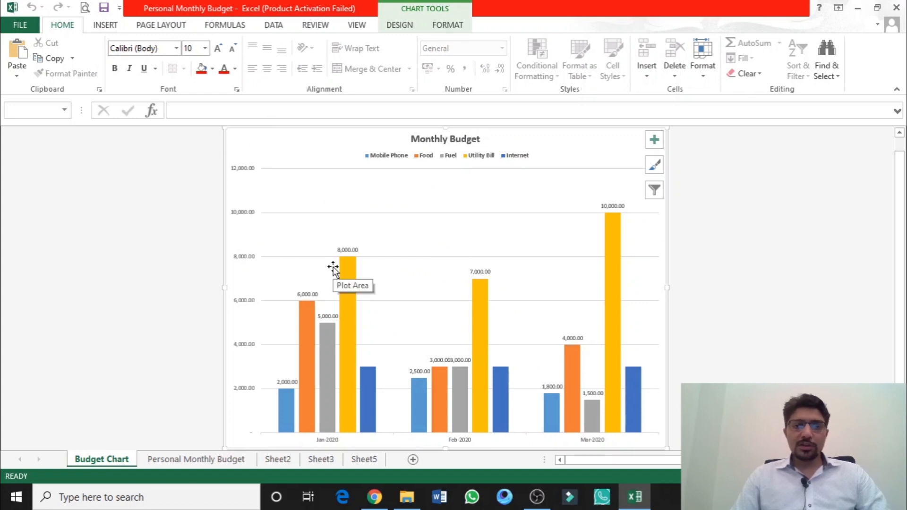
Step: Enlarge the chart title "Monthly Budget" to font size 32
left_click(470, 138)
left_click(216, 49)
left_click(216, 49)
left_click(216, 49)
left_click(216, 49)
left_click(216, 49)
left_click(216, 49)
left_click(217, 49)
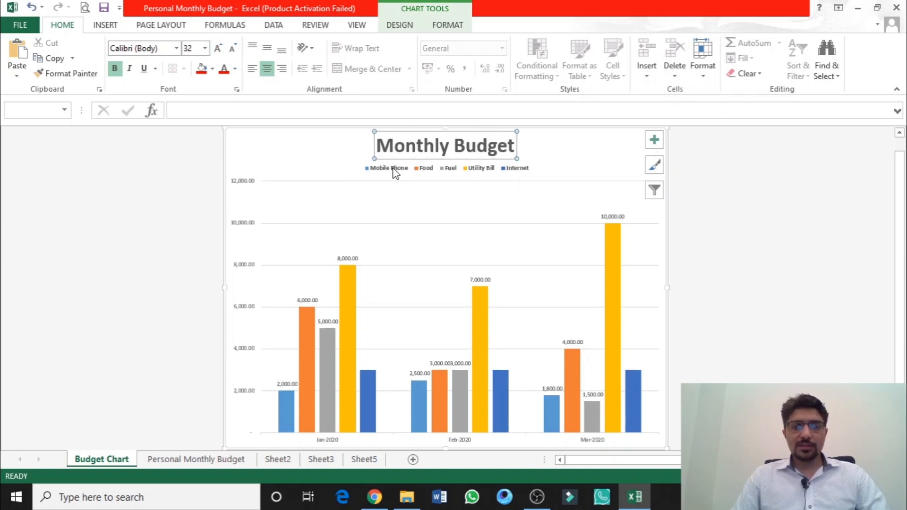
Step: Enlarge the chart's legend text to font size 12 and deselect the legend
left_click(394, 169)
left_click(217, 52)
left_click(217, 52)
left_click(217, 52)
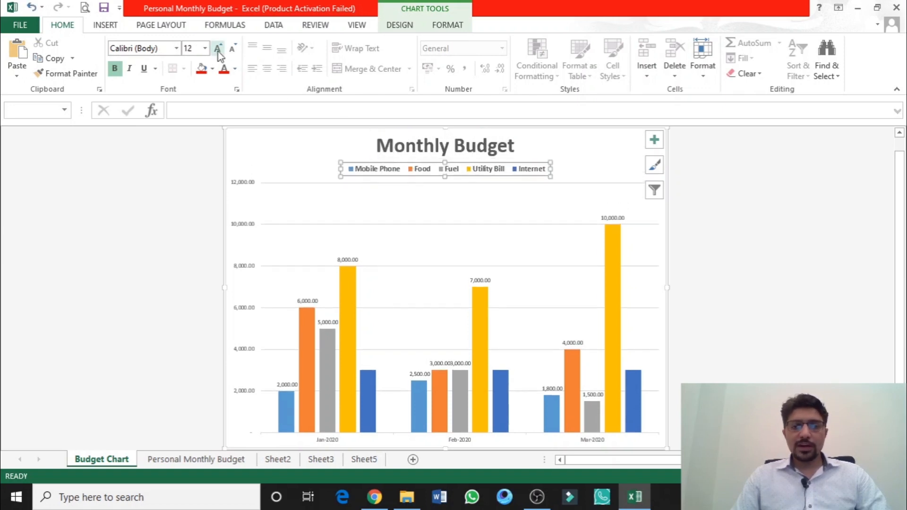
left_click(270, 154)
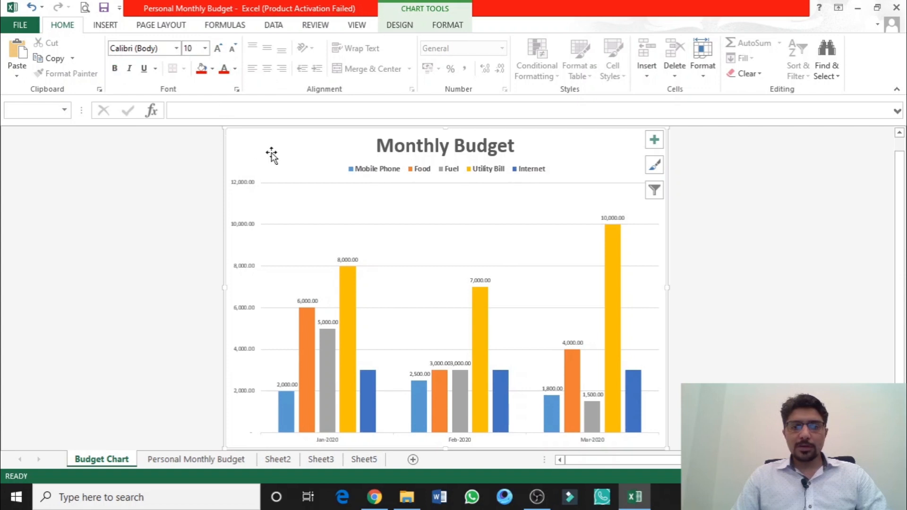
Step: Increase the font size of the Utility Bill and Food data labels by one step
left_click(614, 219)
left_click(220, 50)
left_click(302, 301)
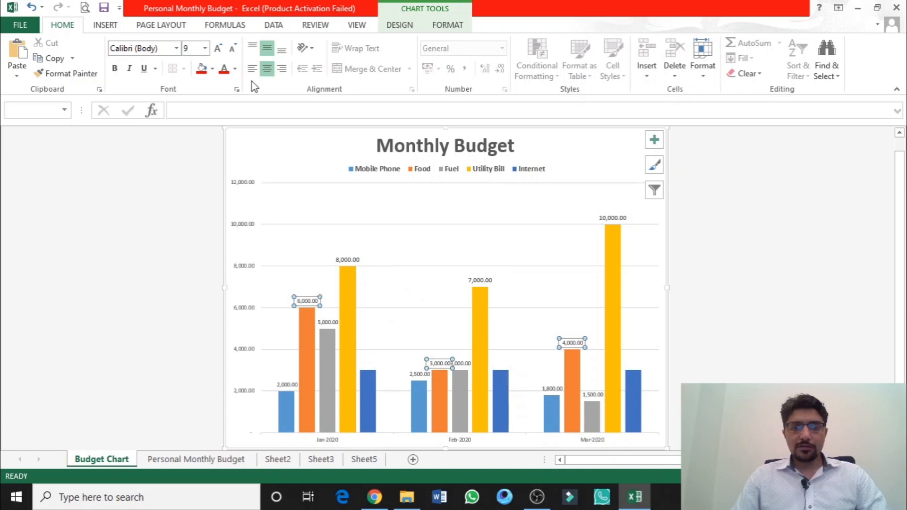
Step: Change the fill of the Utility Bill columns to a blue-gray theme shade
left_click(350, 325)
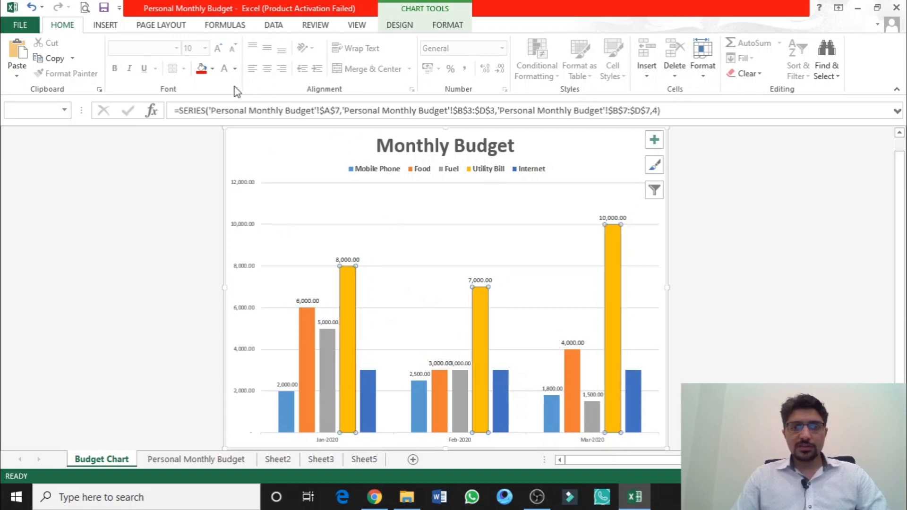
left_click(213, 69)
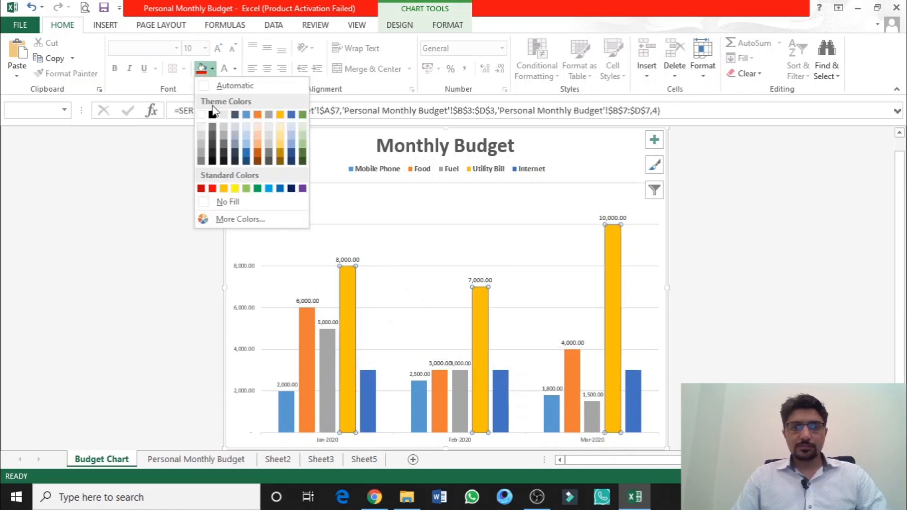
left_click(235, 138)
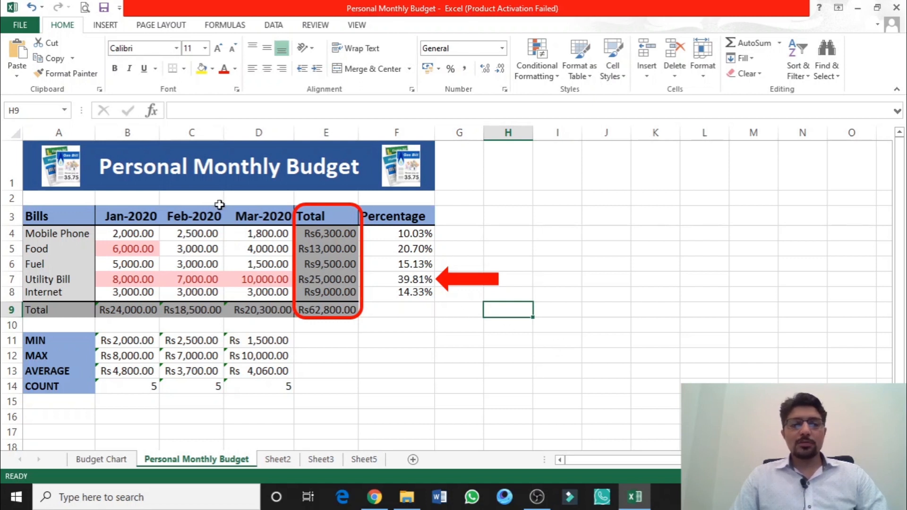
Step: Insert a basic 2-D pie chart from the bills data in A3:D8 of the Personal Monthly Budget sheet
left_click(67, 216)
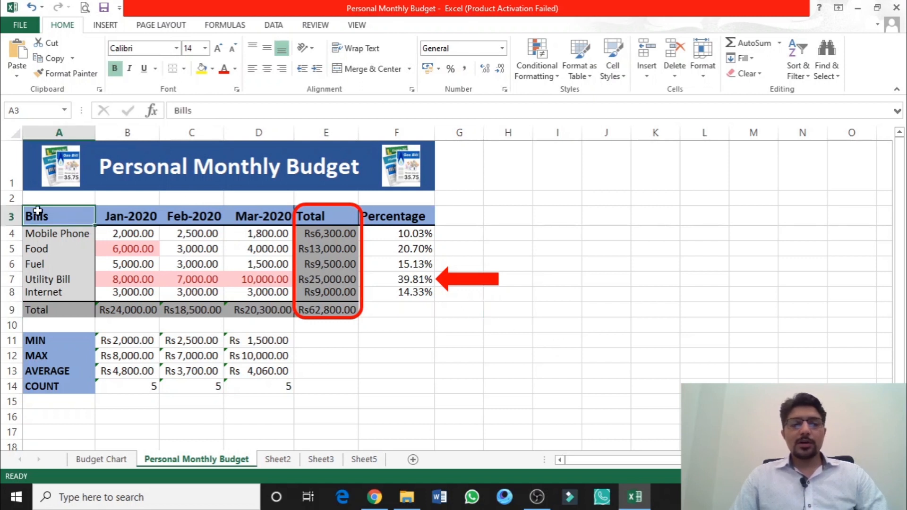
left_click_drag(94, 218, 246, 291)
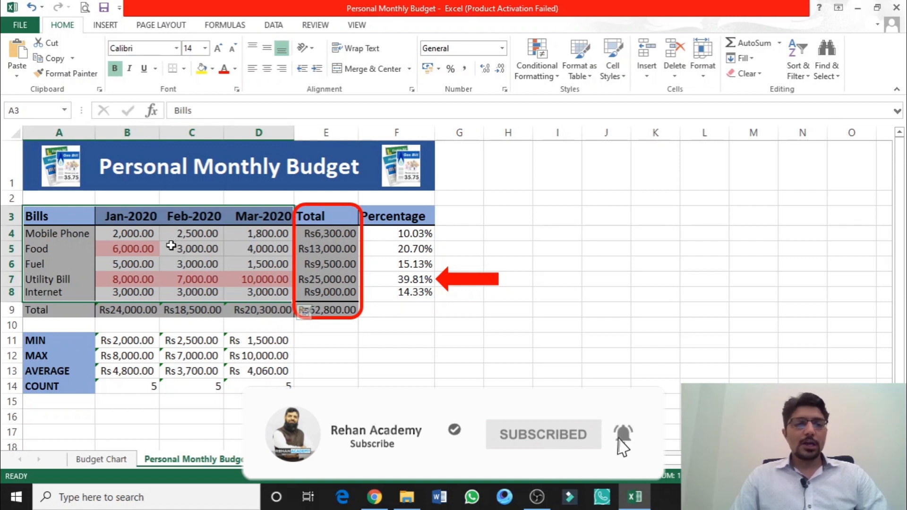
left_click(52, 218)
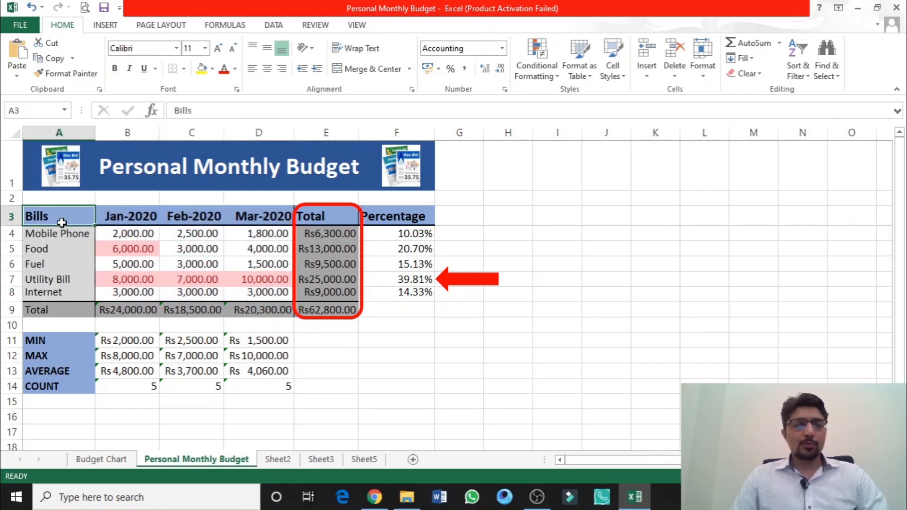
left_click_drag(61, 222, 246, 289)
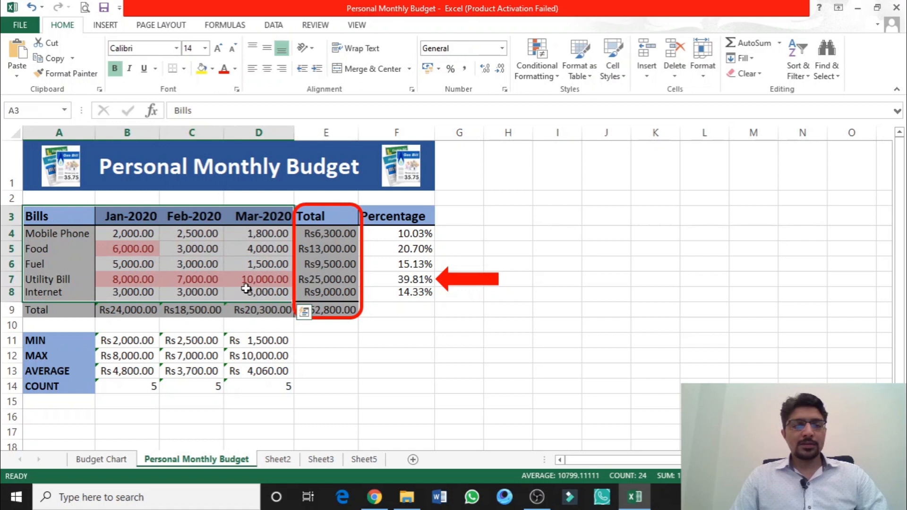
left_click(115, 26)
left_click(419, 72)
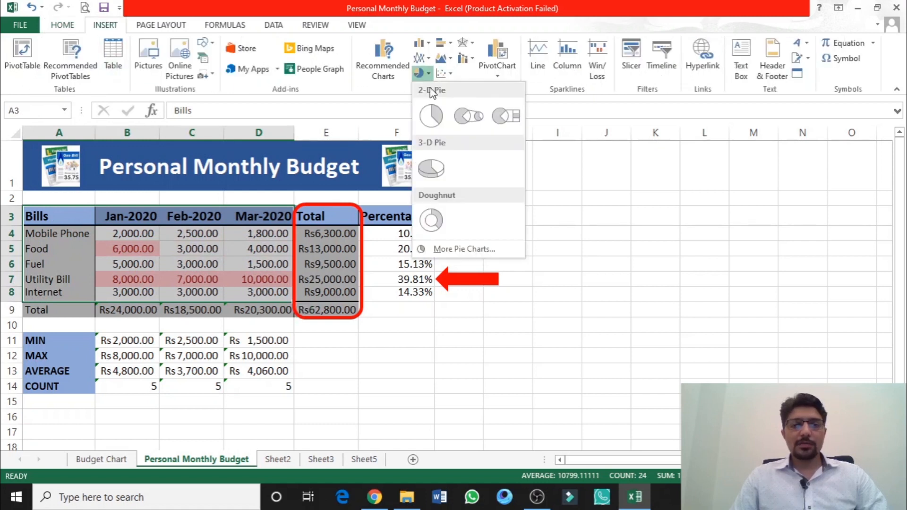
left_click(428, 125)
Step: Move the pie chart below the COUNT row, starting at row 15, and view it with its source table
left_click_drag(560, 210, 304, 413)
scroll(482, 329, "down", 2)
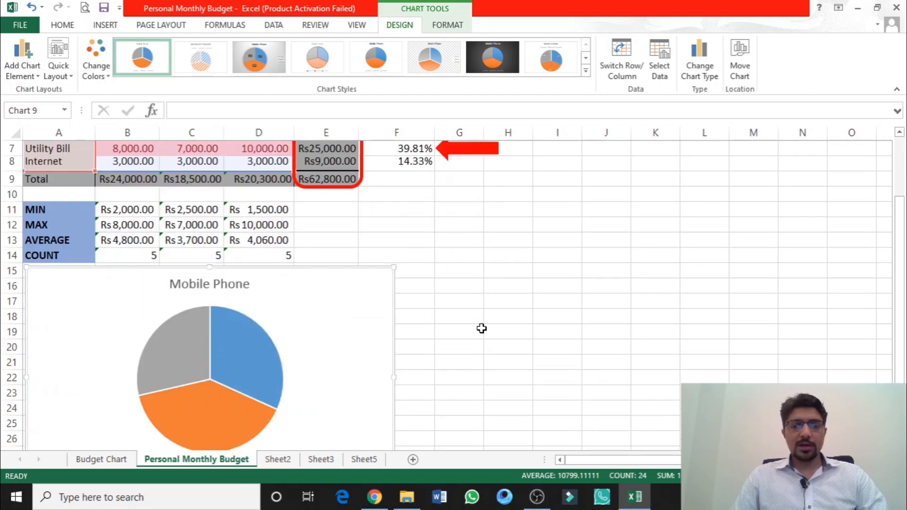
scroll(482, 326, "down", 1)
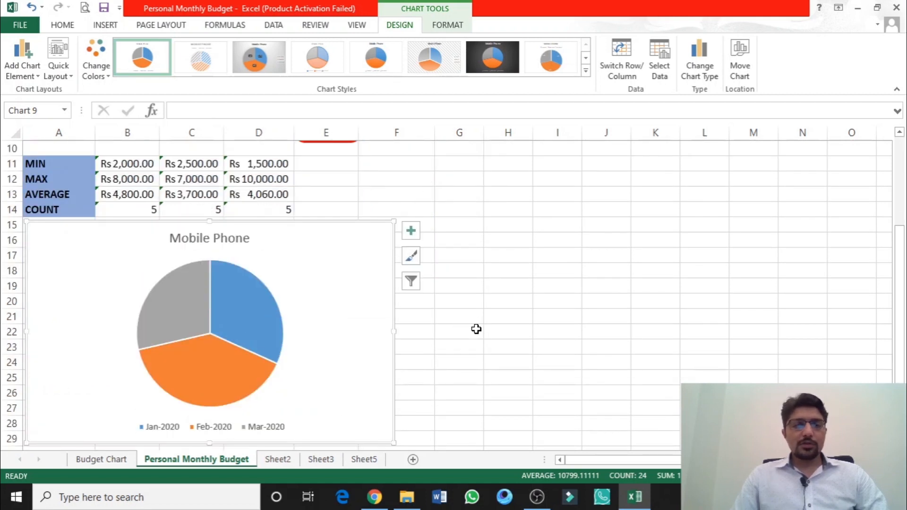
scroll(476, 329, "up", 3)
scroll(384, 344, "down", 4)
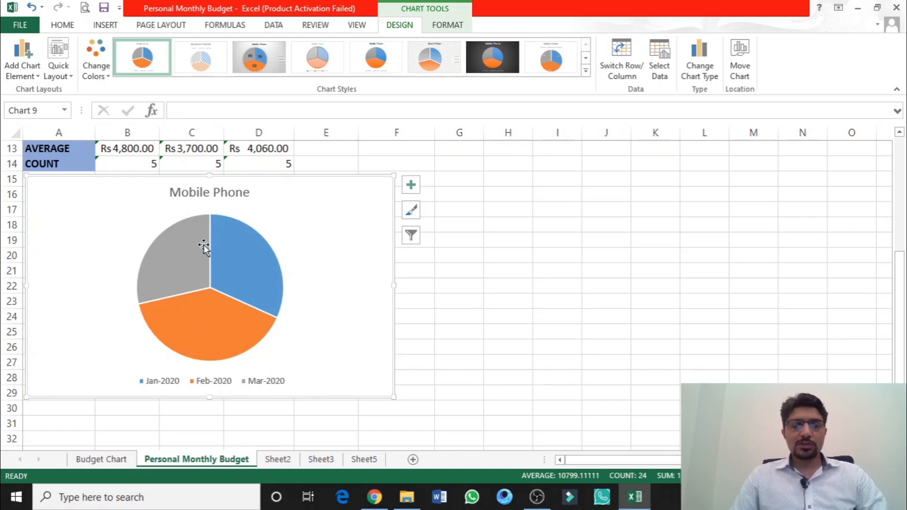
Step: Examine which bill and months the pie slices represent by comparing the chart's series and source range with the table
left_click(237, 271)
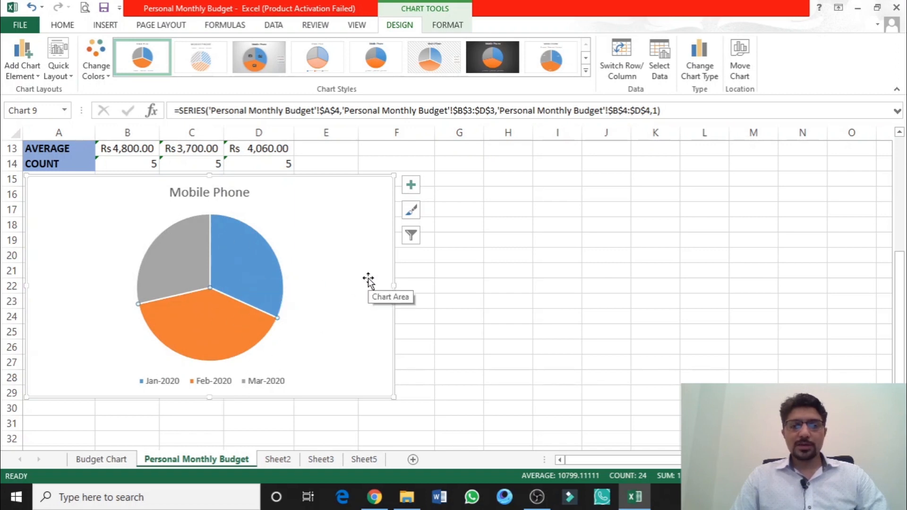
scroll(368, 277, "up", 2)
scroll(367, 277, "up", 2)
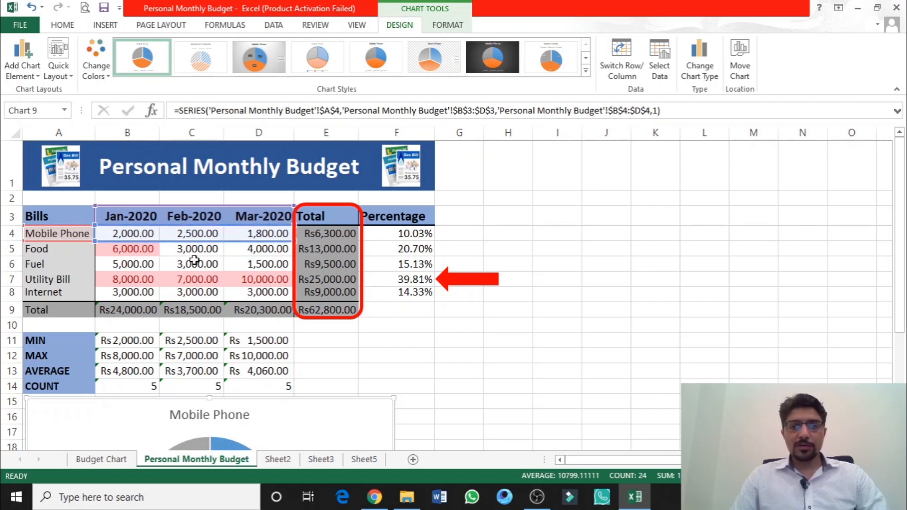
scroll(244, 307, "down", 1)
scroll(243, 307, "down", 1)
mouse_move(249, 315)
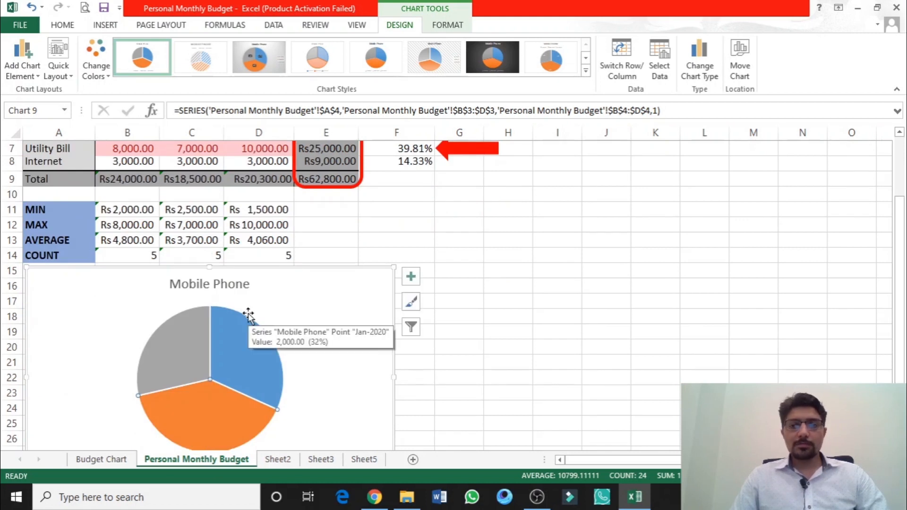
scroll(239, 367, "down", 1)
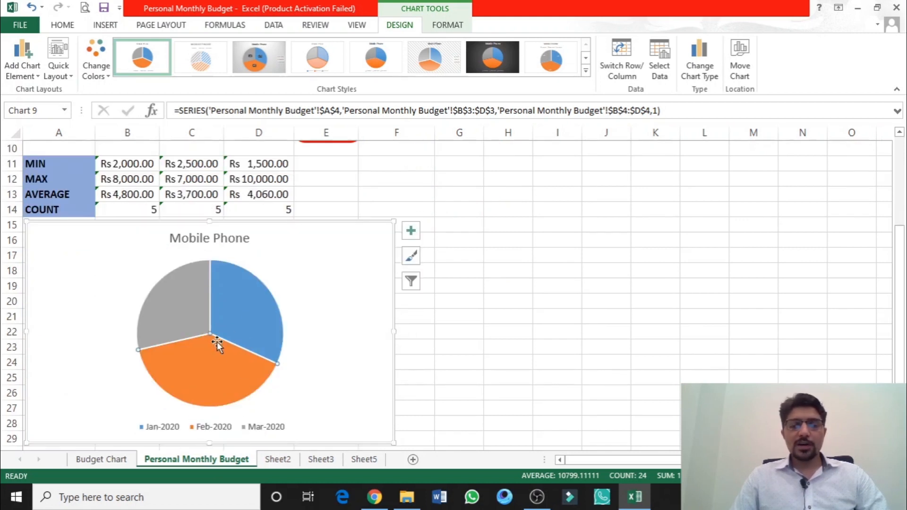
mouse_move(218, 349)
left_click(344, 304)
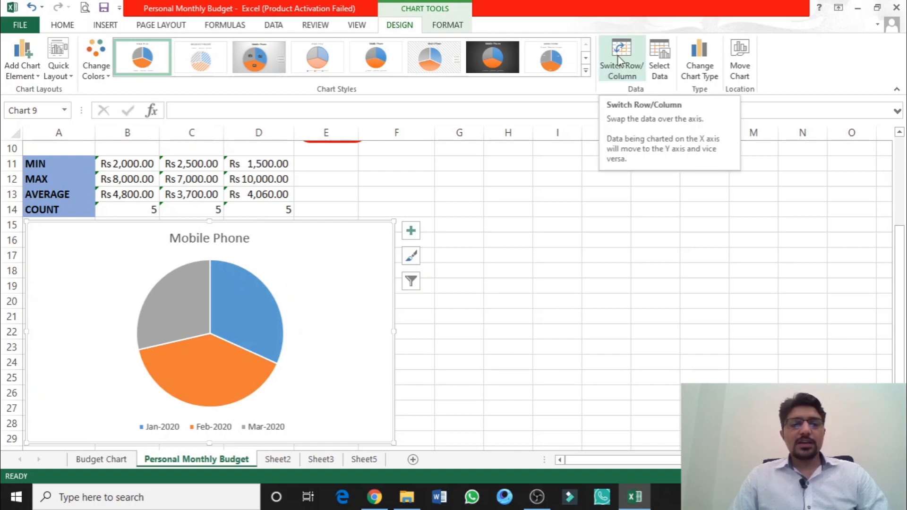
scroll(373, 262, "up", 3)
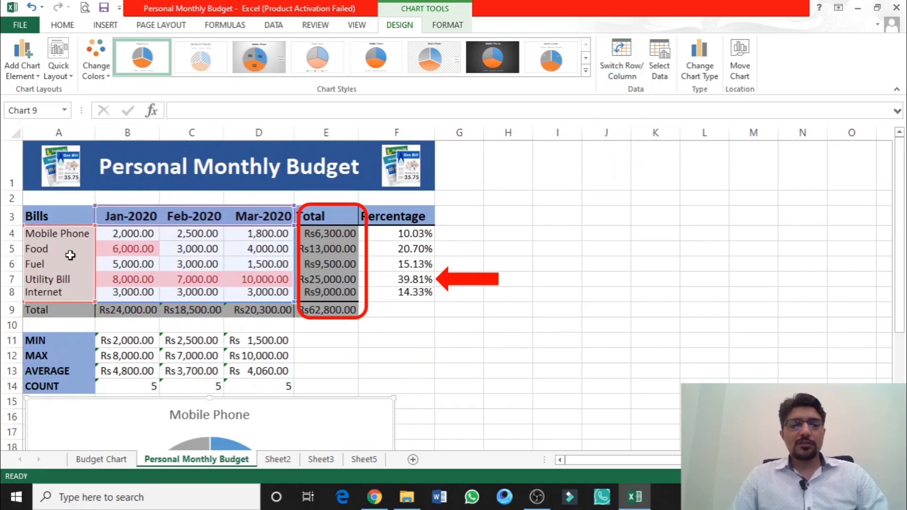
Step: Switch the pie chart's rows and columns so its slices represent the bills for Jan-2020
scroll(249, 278, "down", 4)
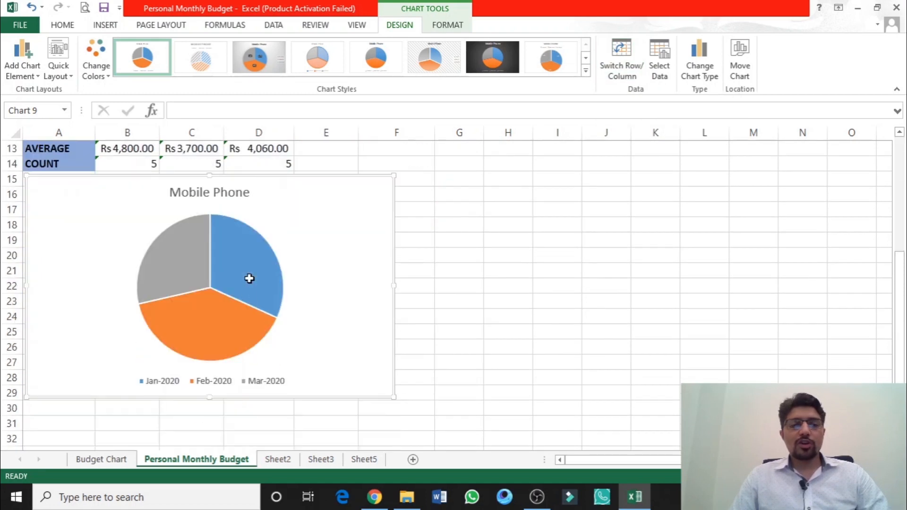
left_click(622, 49)
scroll(314, 270, "up", 4)
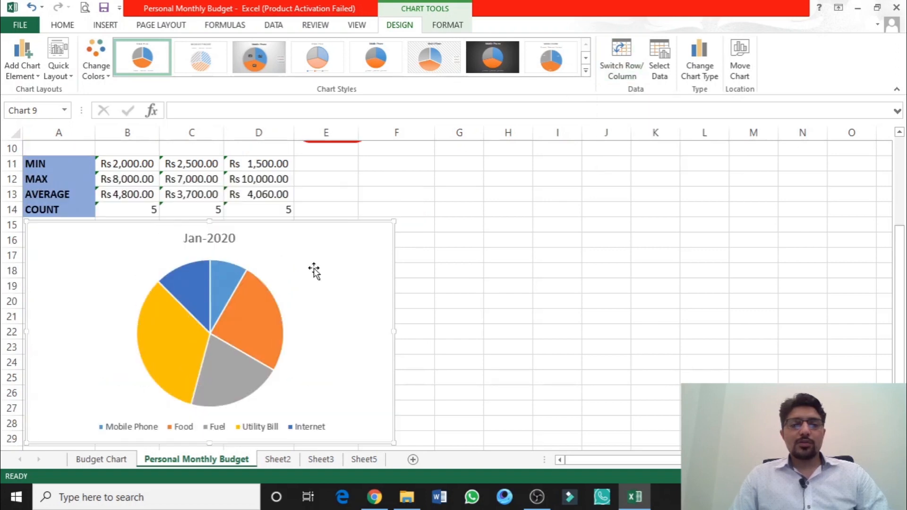
scroll(178, 308, "down", 5)
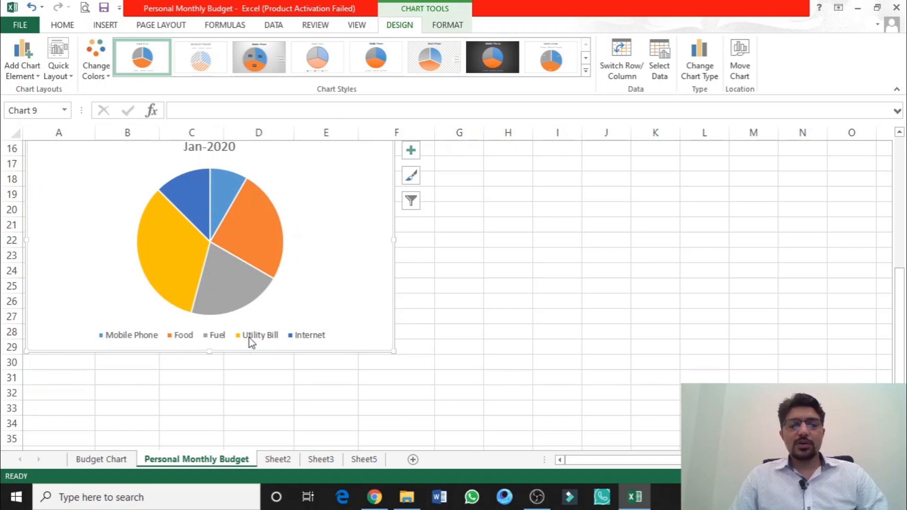
Step: Add data labels to the pie chart and place them at Outside End
left_click(410, 150)
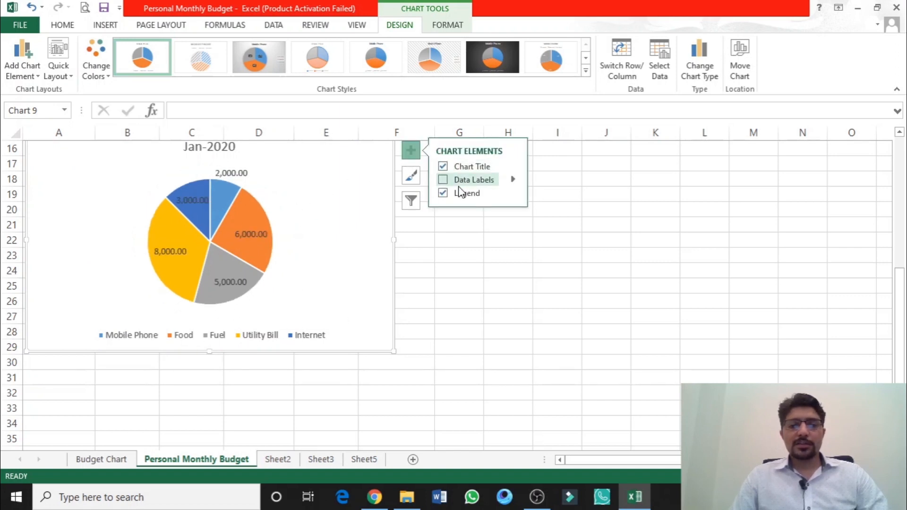
left_click(512, 180)
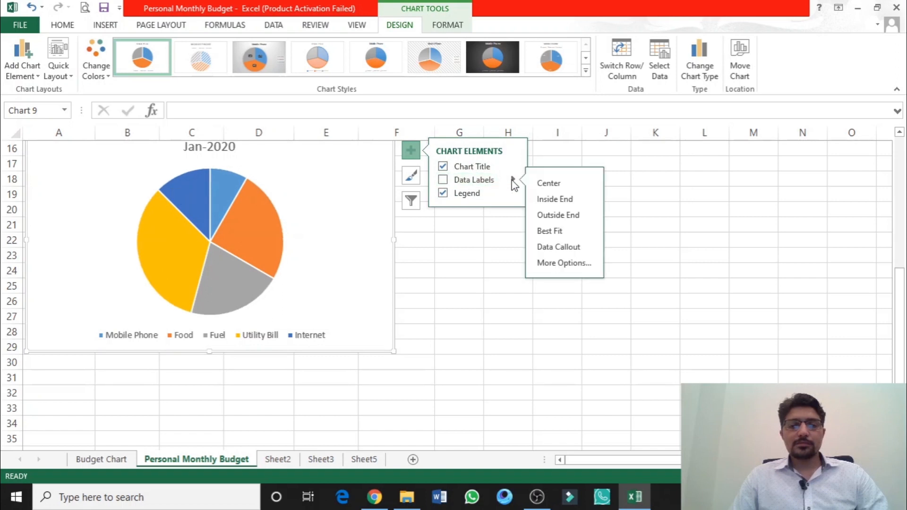
left_click(543, 183)
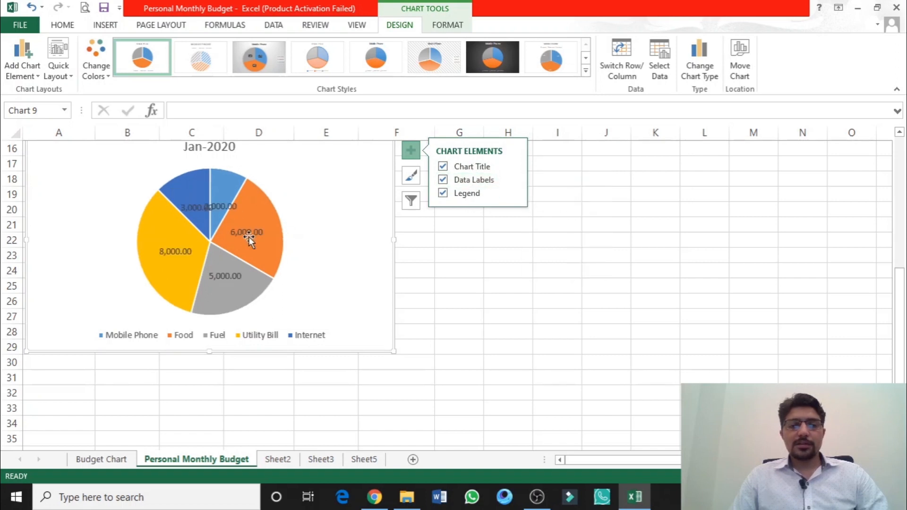
left_click(513, 180)
left_click(539, 218)
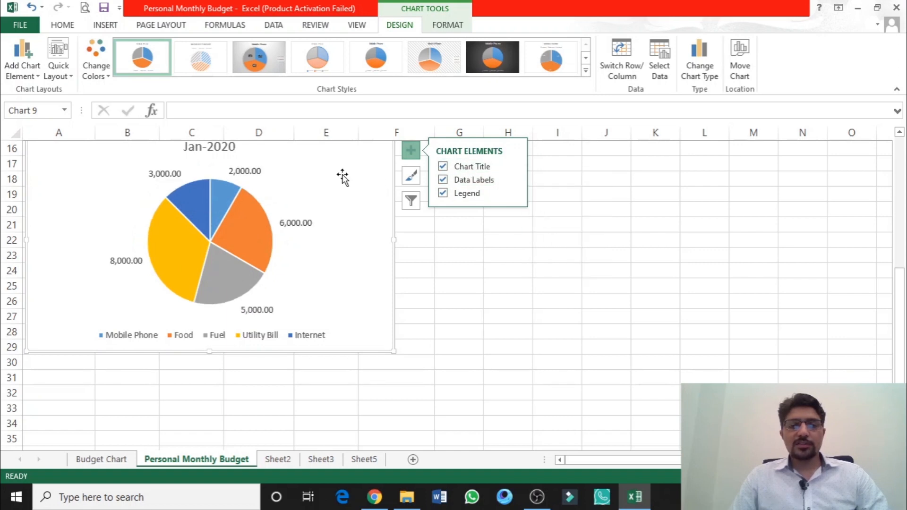
Step: Compare the Jan-2020 pie slices and their labels with the bill amounts in the source table
scroll(342, 176, "up", 1)
scroll(362, 219, "down", 1)
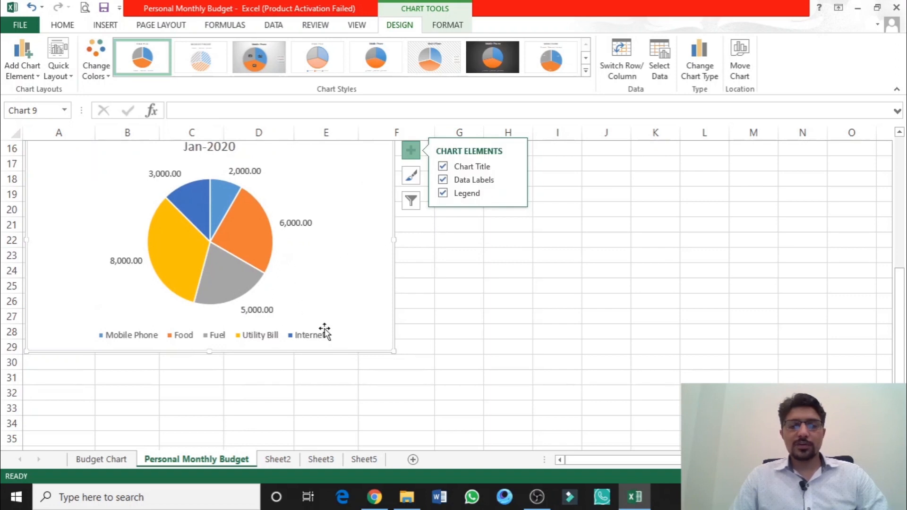
scroll(323, 329, "up", 2)
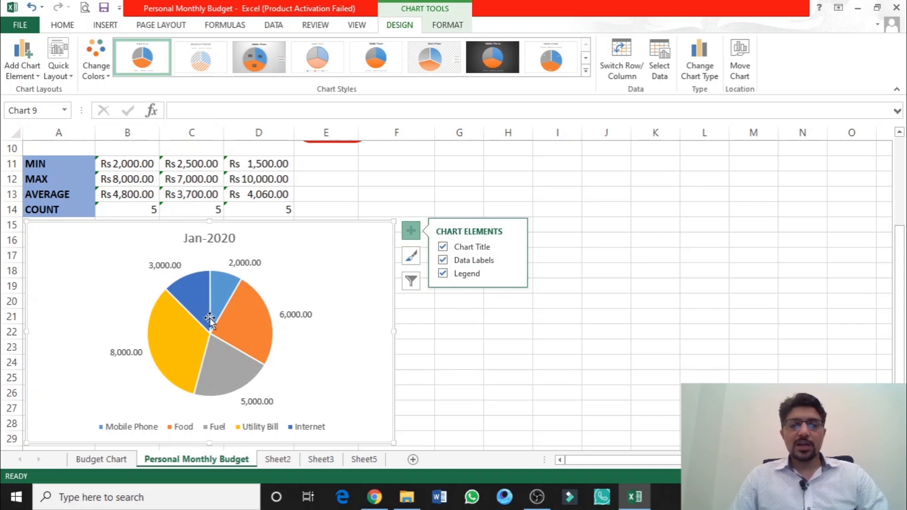
scroll(210, 318, "up", 3)
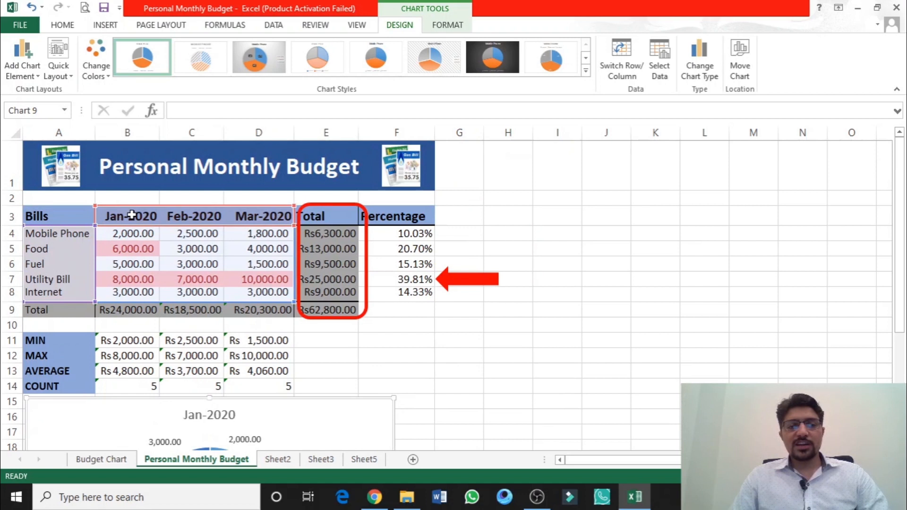
scroll(240, 307, "down", 4)
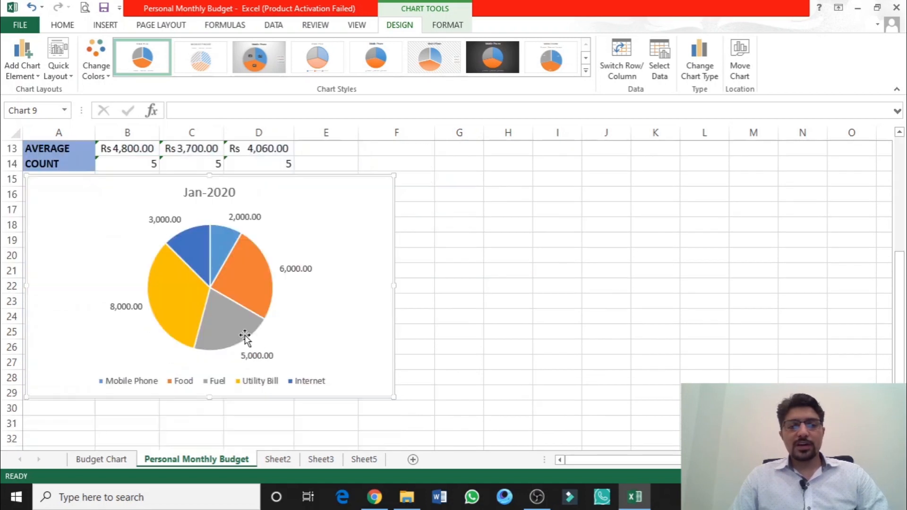
scroll(227, 327, "up", 1)
scroll(227, 326, "up", 3)
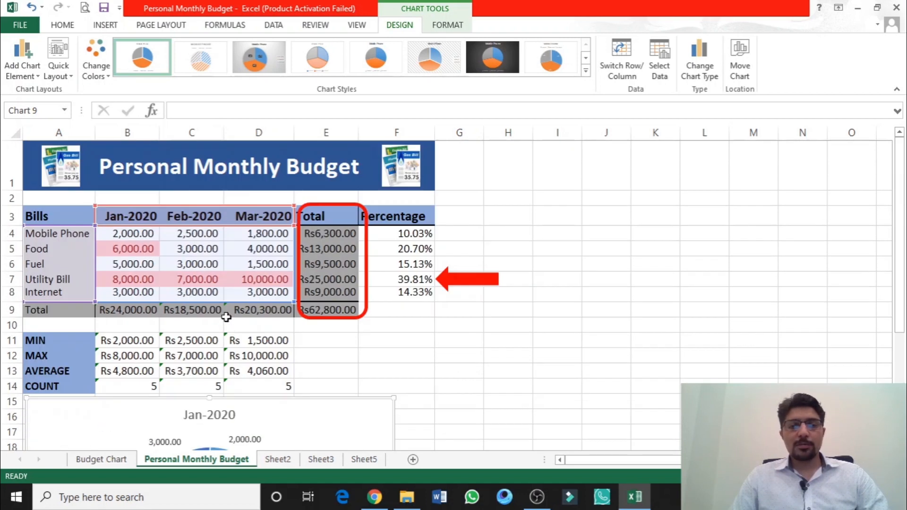
left_click(181, 252)
left_click_drag(57, 249, 267, 249)
scroll(275, 272, "down", 3)
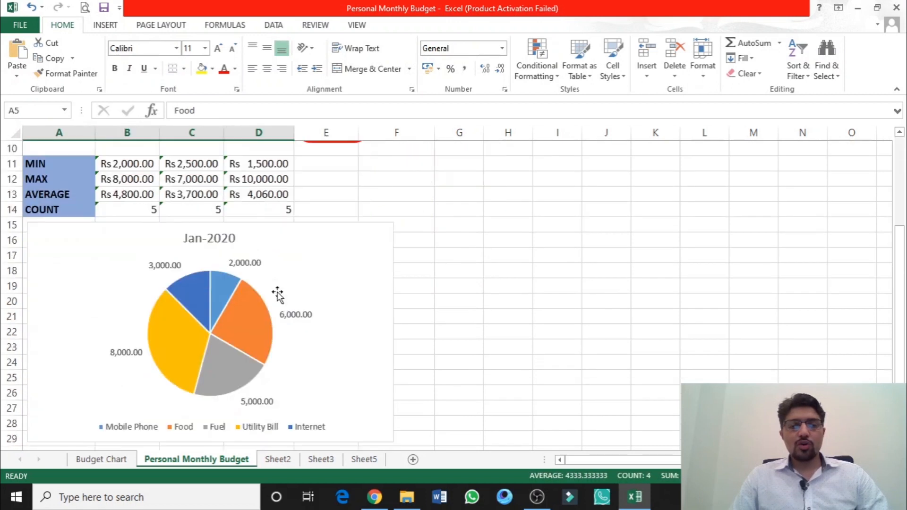
left_click(335, 251)
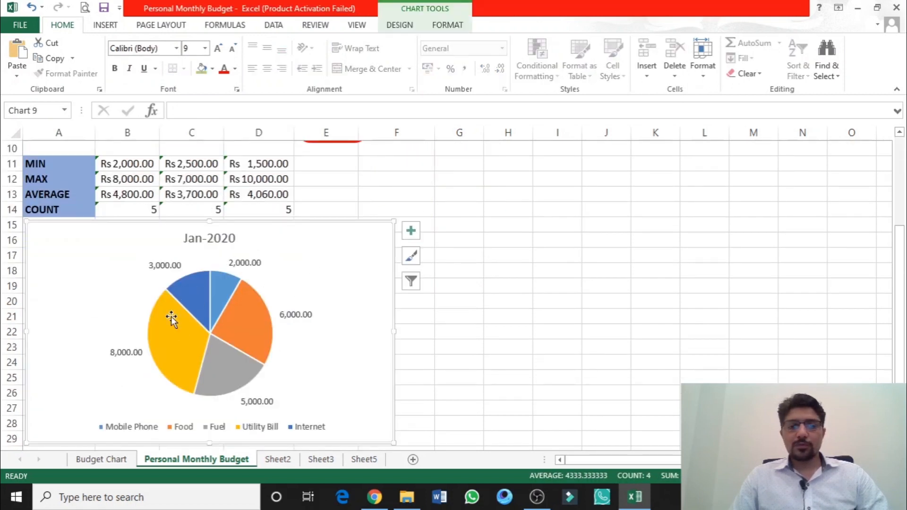
Step: Reduce the pie chart's source range to the Mobile Phone row for Jan-2020 to Mar-2020
scroll(247, 354, "up", 3)
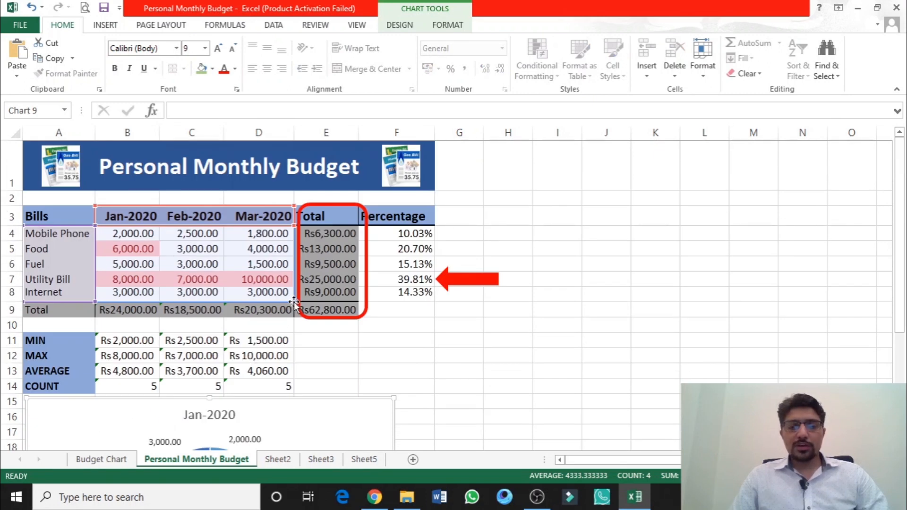
left_click_drag(293, 301, 285, 243)
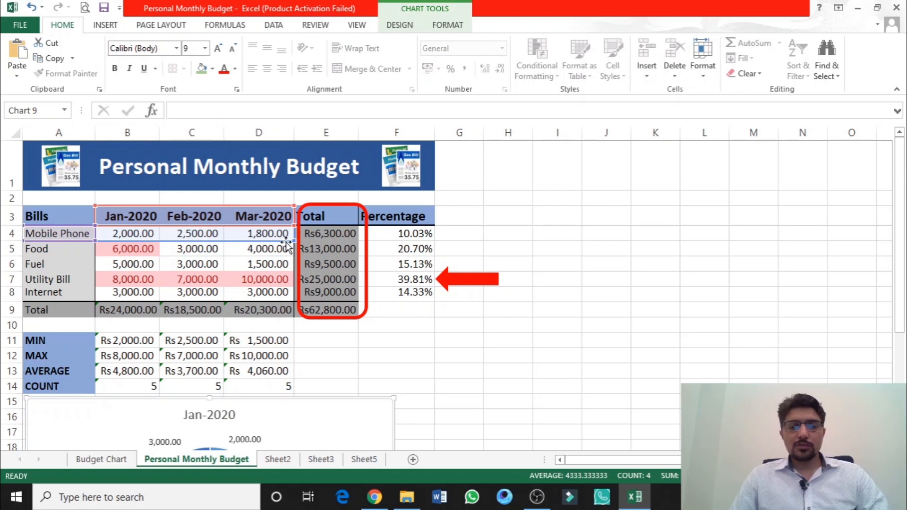
scroll(293, 347, "down", 4)
scroll(283, 331, "up", 4)
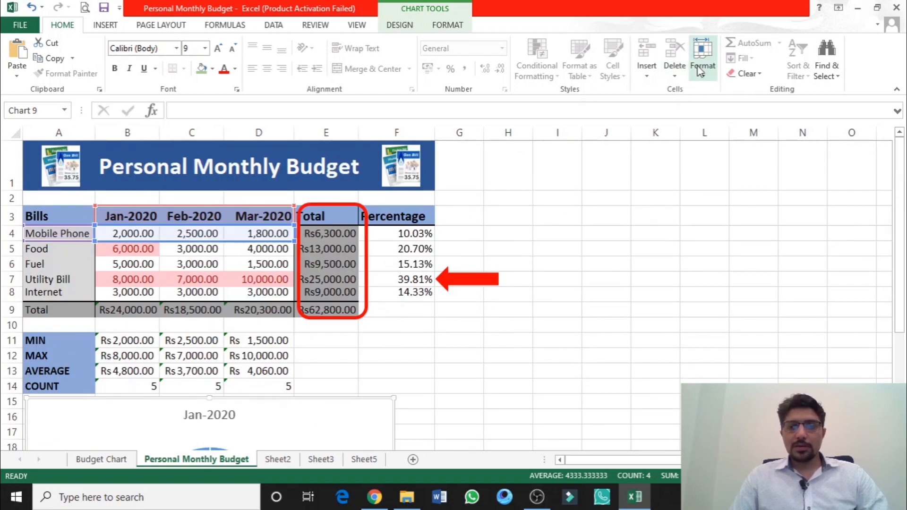
Step: Switch the pie chart's rows and columns so its slices show the Mobile Phone bill by month
left_click(402, 26)
left_click(620, 64)
scroll(480, 265, "down", 4)
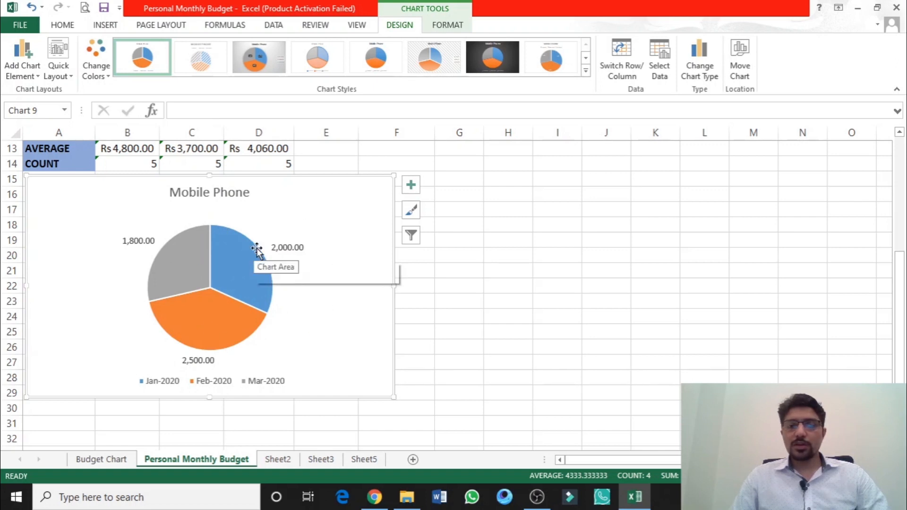
Step: Switch the pie chart's rows and columns back and extend its source range to all bills from Mobile Phone to Internet
left_click(614, 56)
scroll(302, 278, "up", 4)
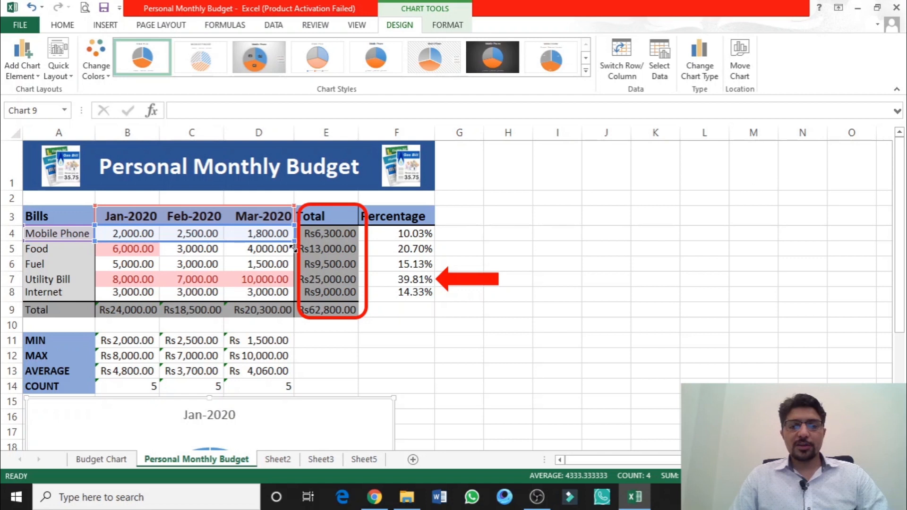
scroll(273, 307, "down", 4)
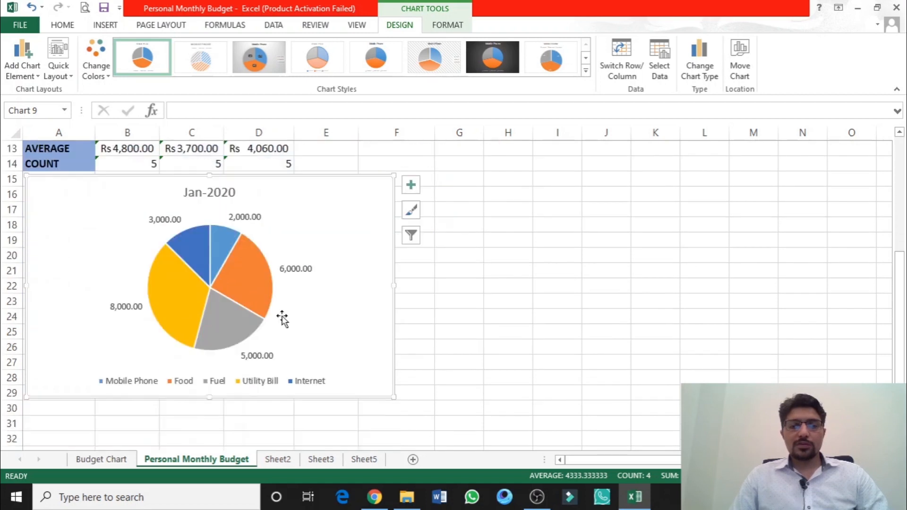
scroll(243, 331, "up", 4)
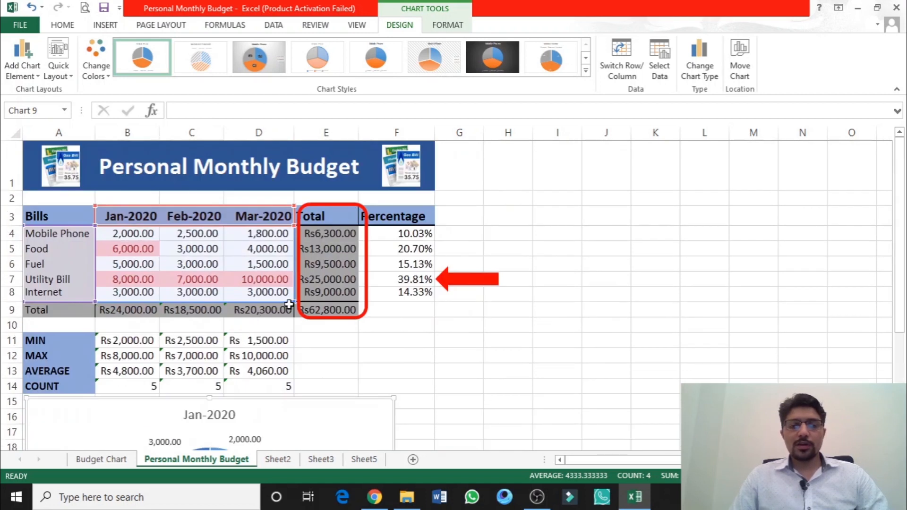
Step: Narrow the pie chart's source range to the Feb-2020 column for all five bills
left_click_drag(293, 301, 230, 296)
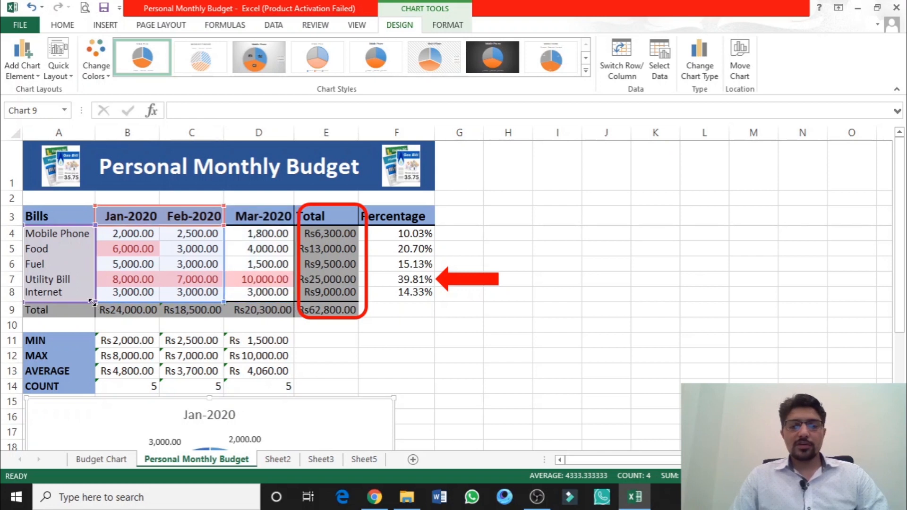
left_click_drag(95, 302, 157, 303)
scroll(210, 306, "down", 4)
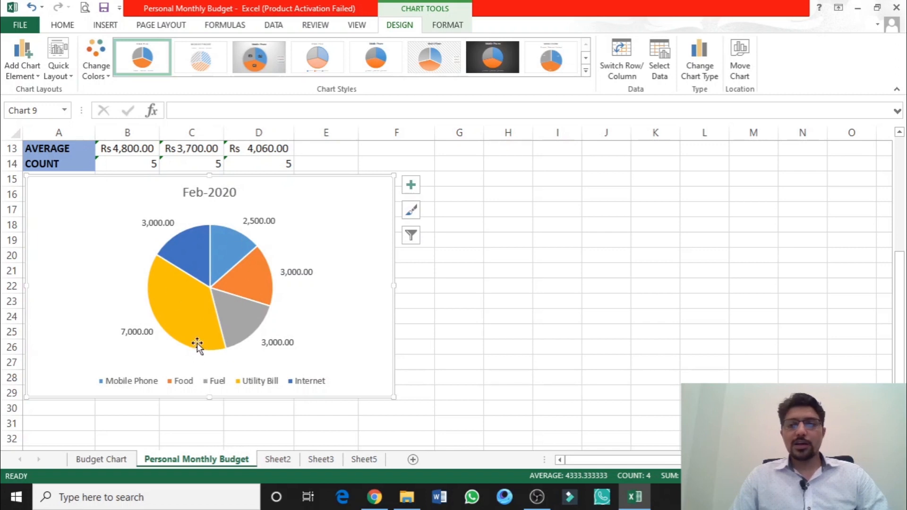
scroll(303, 336, "up", 4)
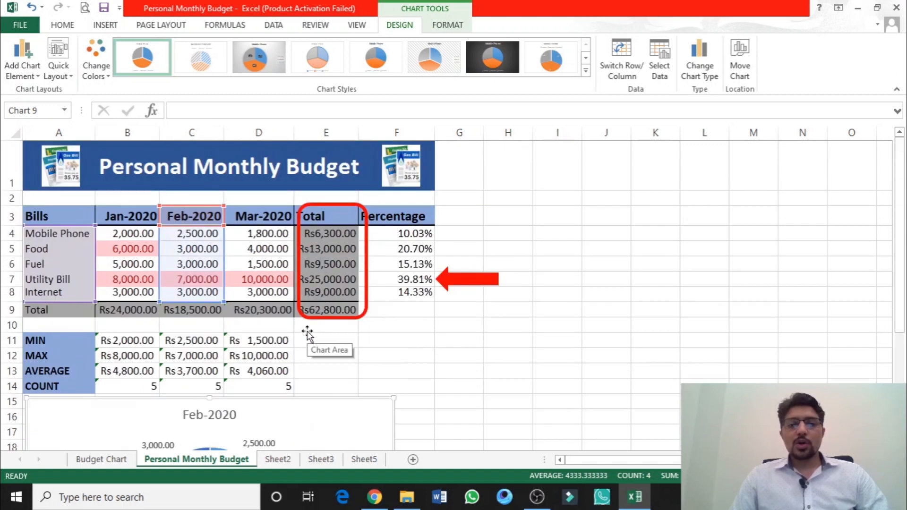